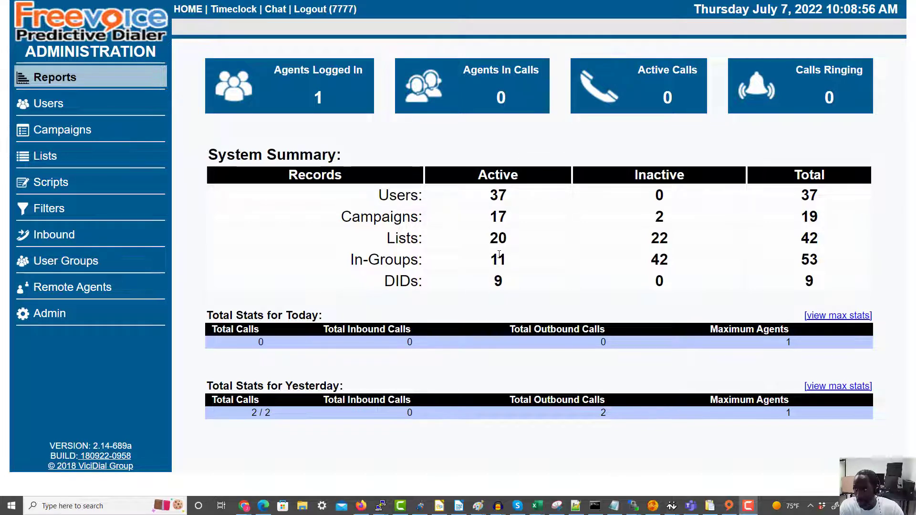
Open the Inbound section and display the existing call menus
click(66, 237)
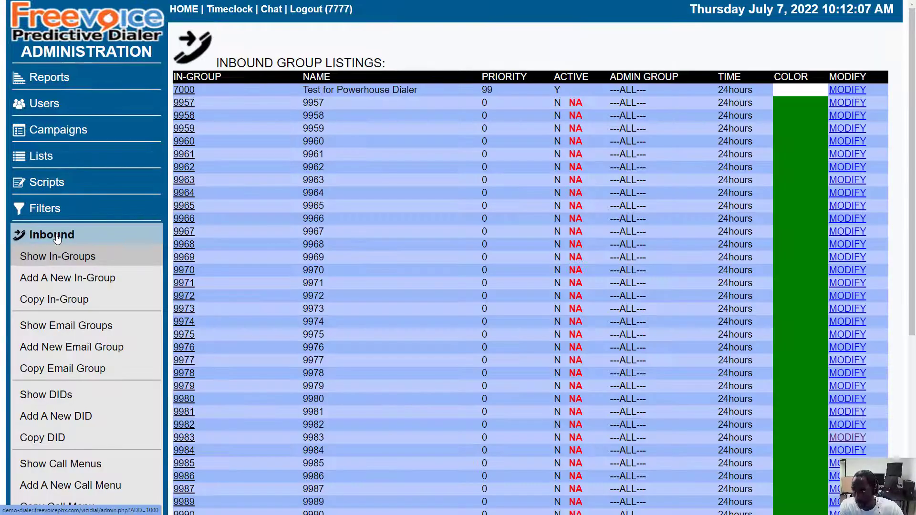
scroll(107, 222, down, 1)
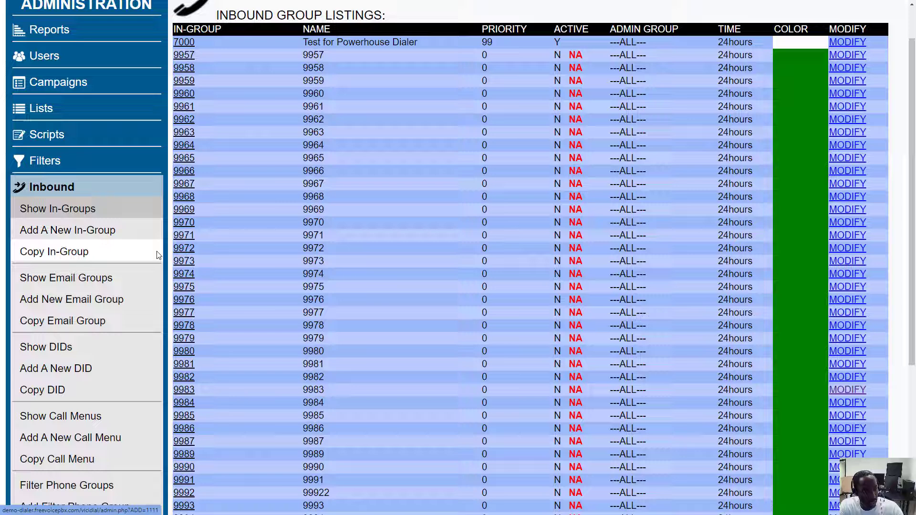
scroll(153, 253, down, 4)
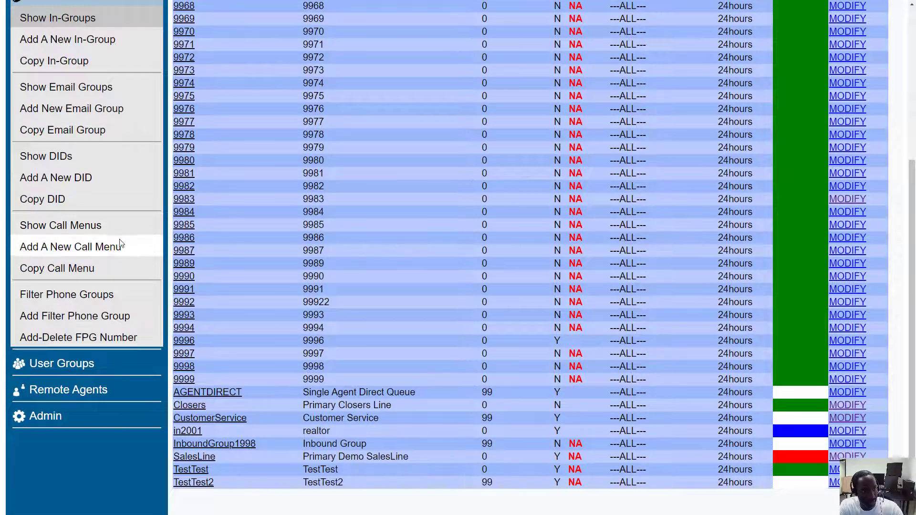
click(86, 228)
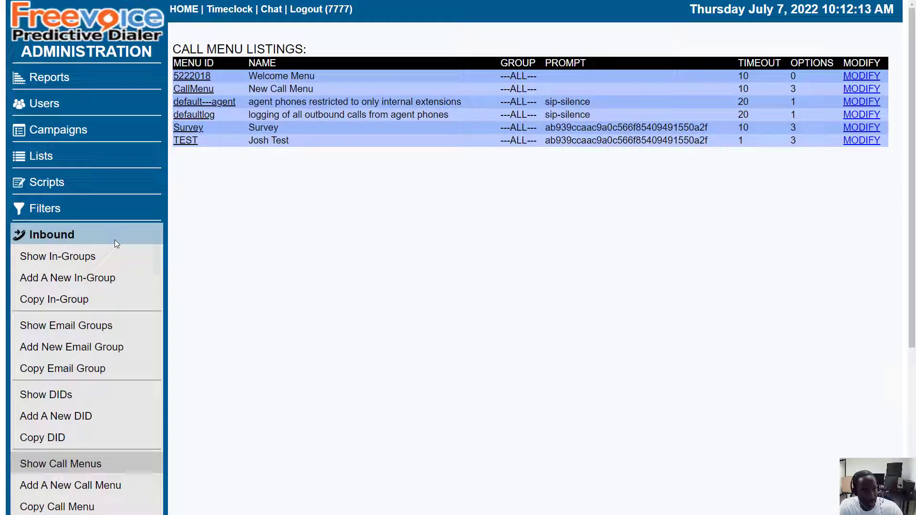
scroll(217, 251, down, 1)
scroll(237, 239, up, 1)
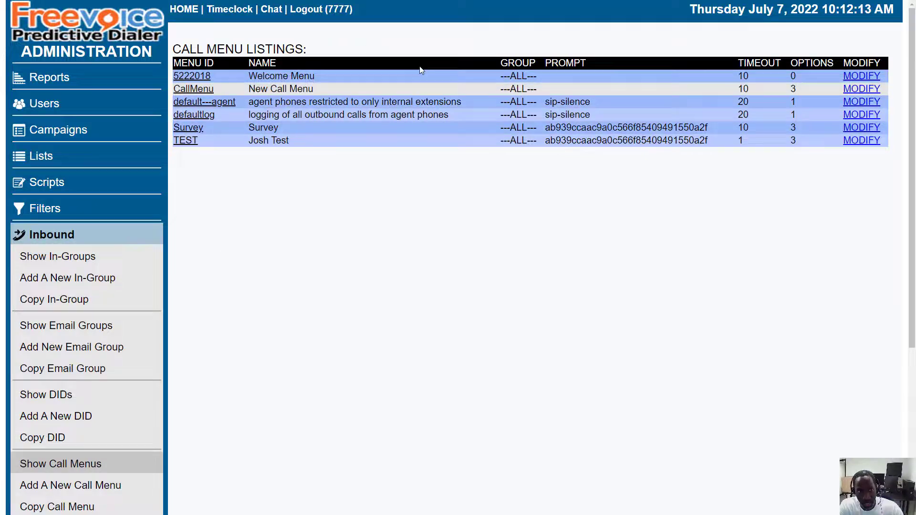
scroll(295, 288, down, 3)
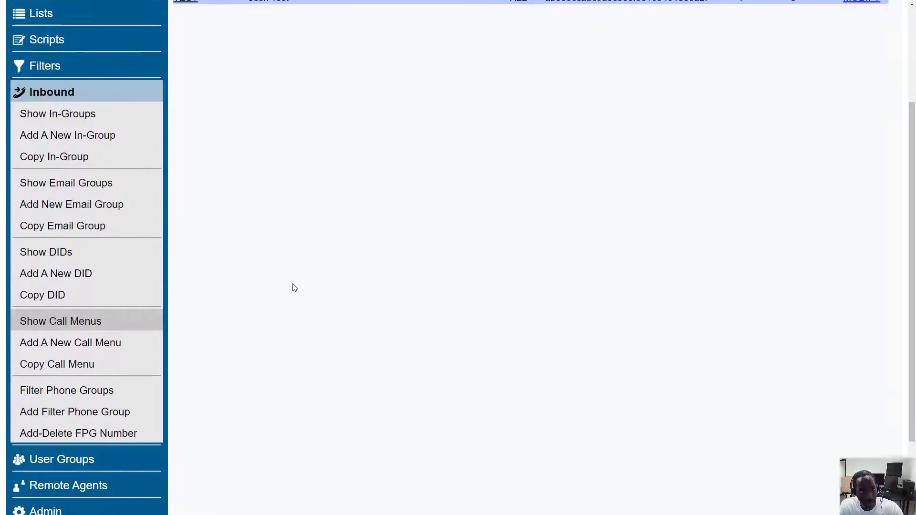
Copy source menu 5222018 - Welcome Menu as Menu ID TestCallMenu, named Test Call Menu
click(109, 348)
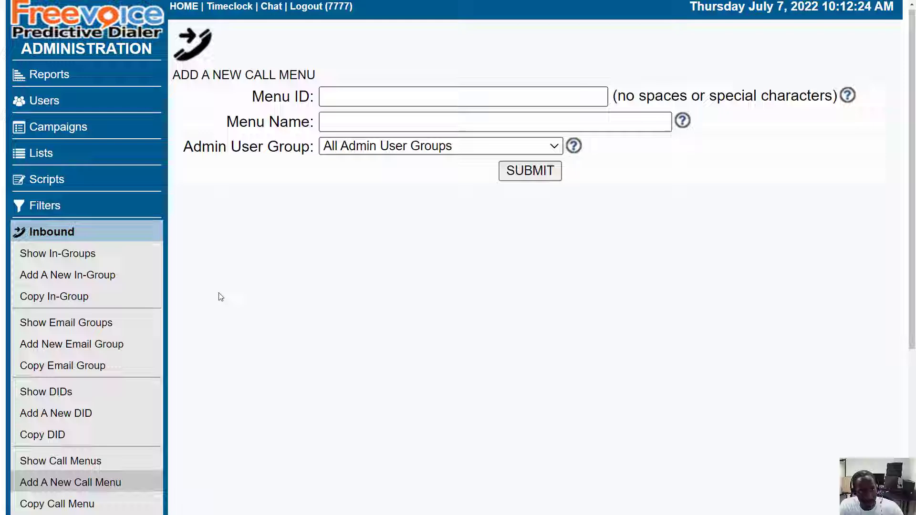
scroll(221, 297, down, 1)
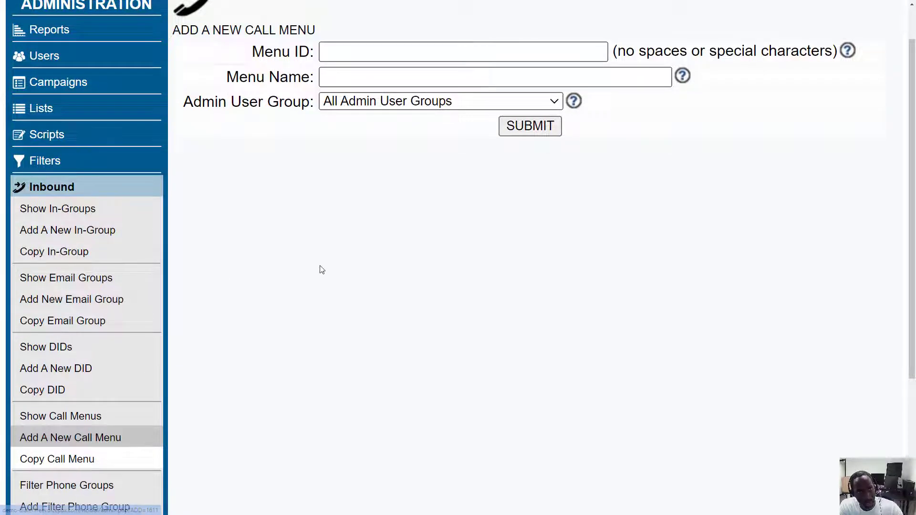
click(387, 150)
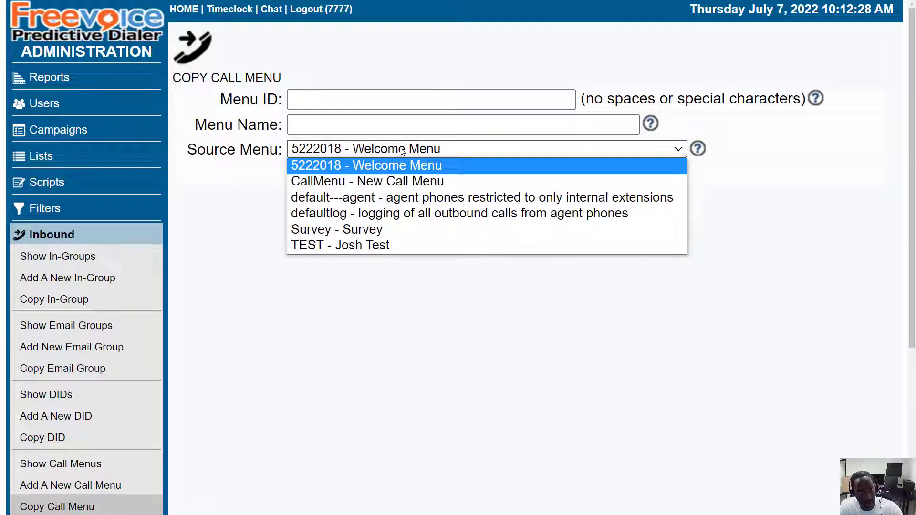
click(406, 165)
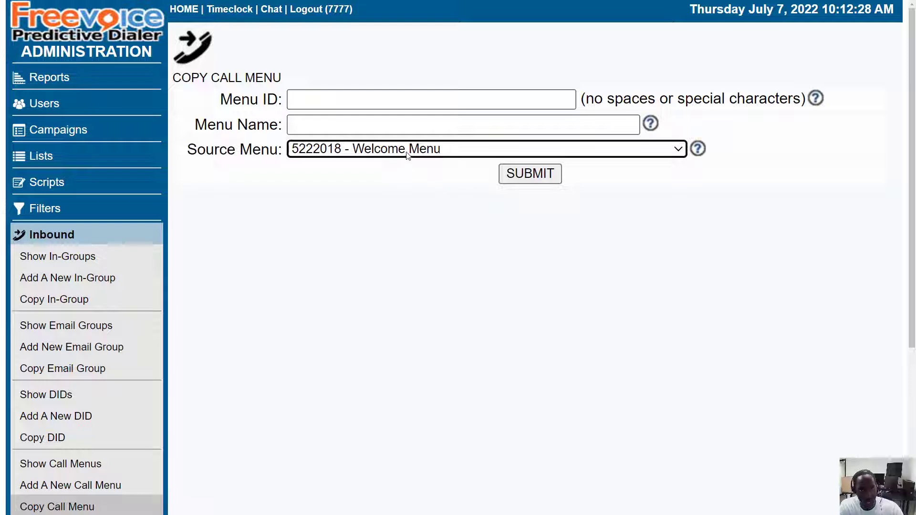
click(365, 97)
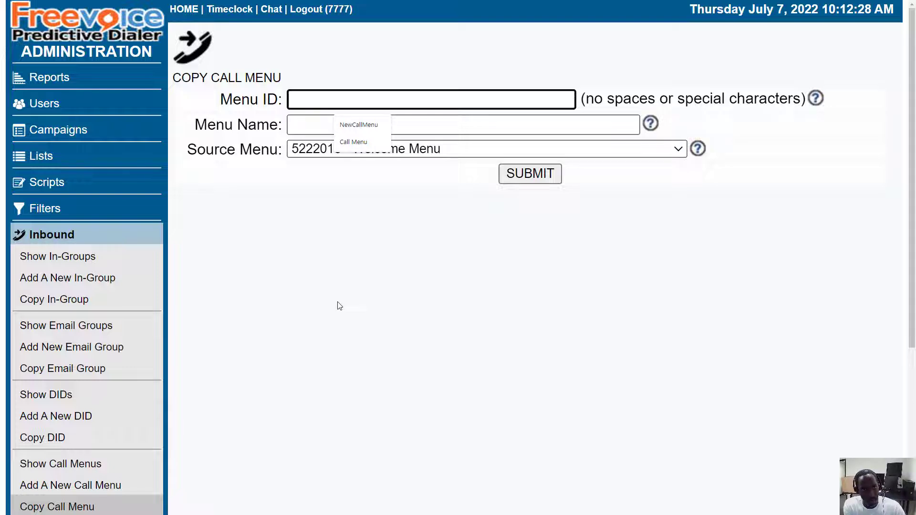
text(Test)
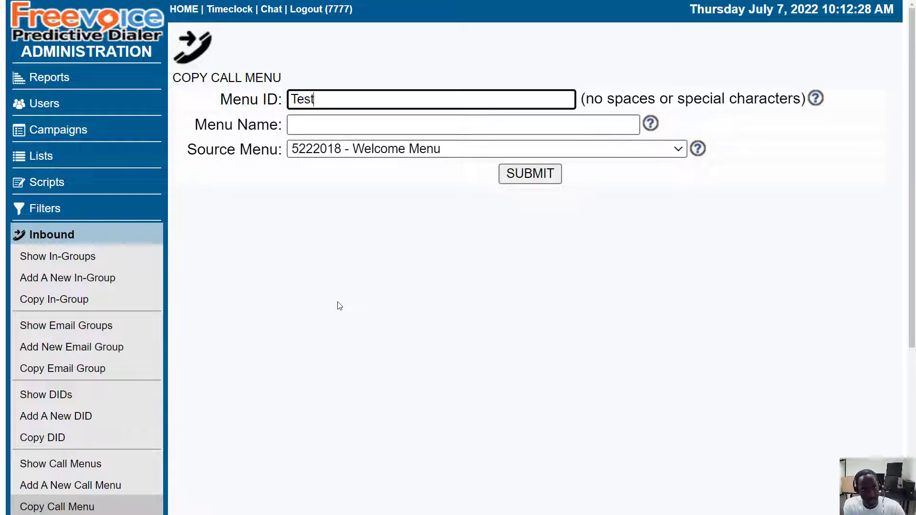
text(CallMenu)
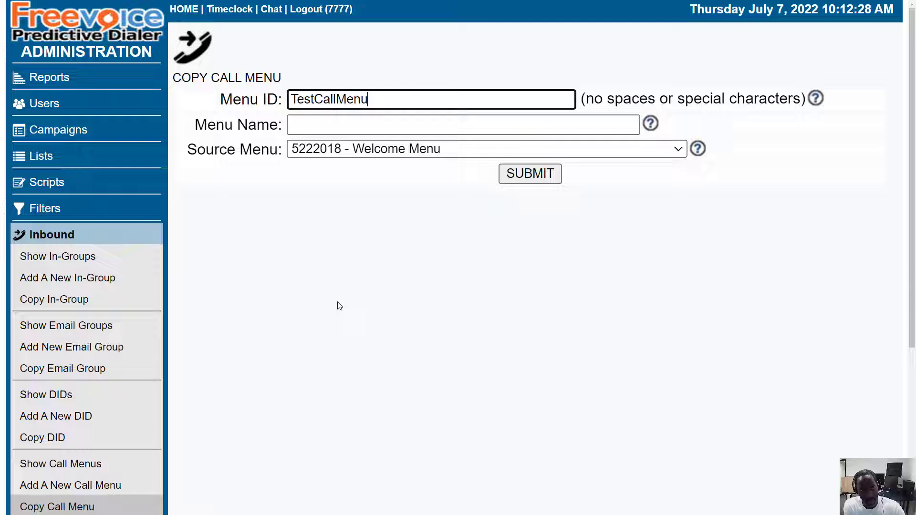
key(Tab)
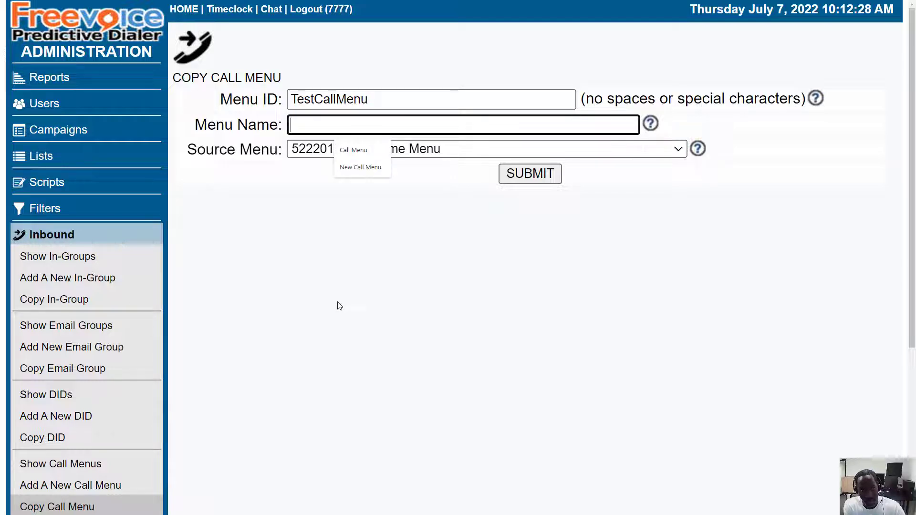
text(Test Call Menu)
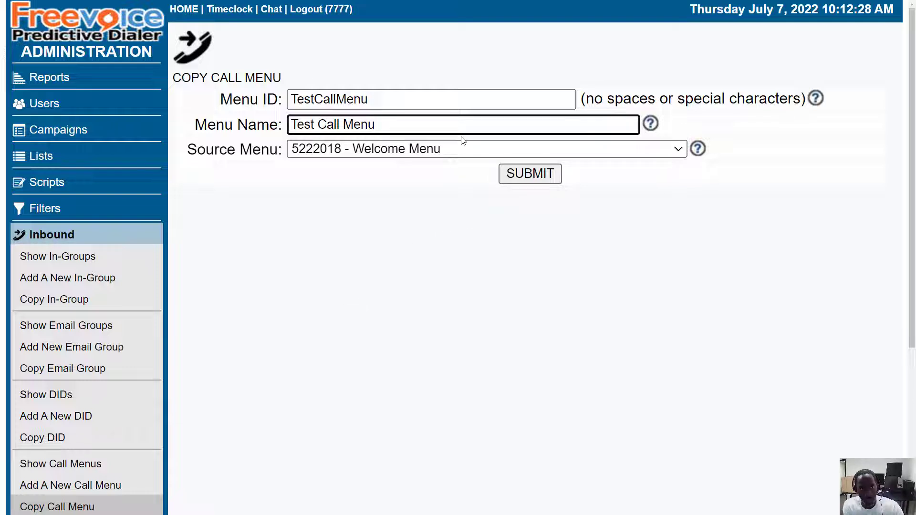
Submit the TestCallMenu copy and set its menu prompt to Aberardino1001.wav
click(516, 179)
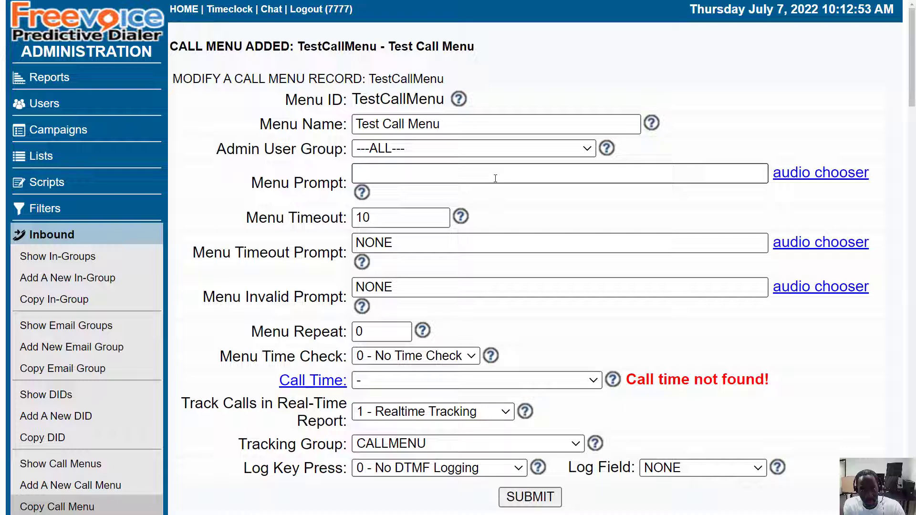
click(801, 183)
scroll(477, 173, down, 2)
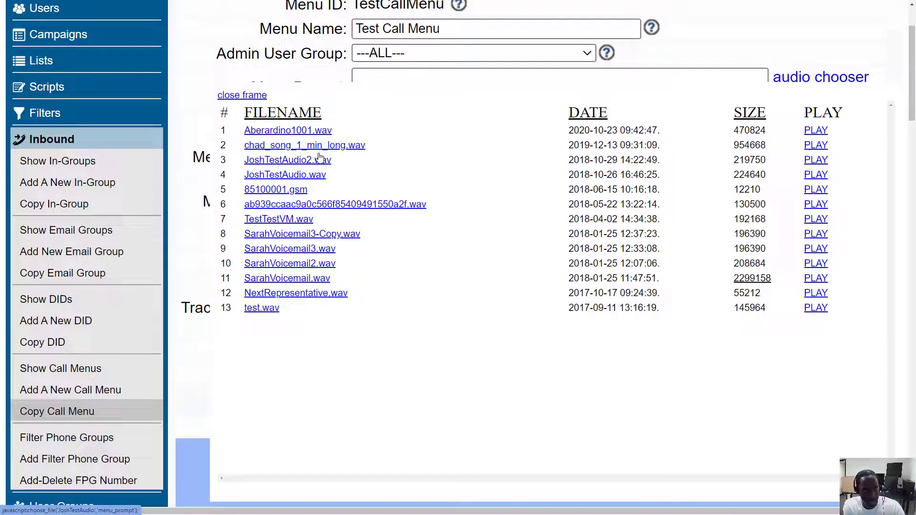
click(310, 132)
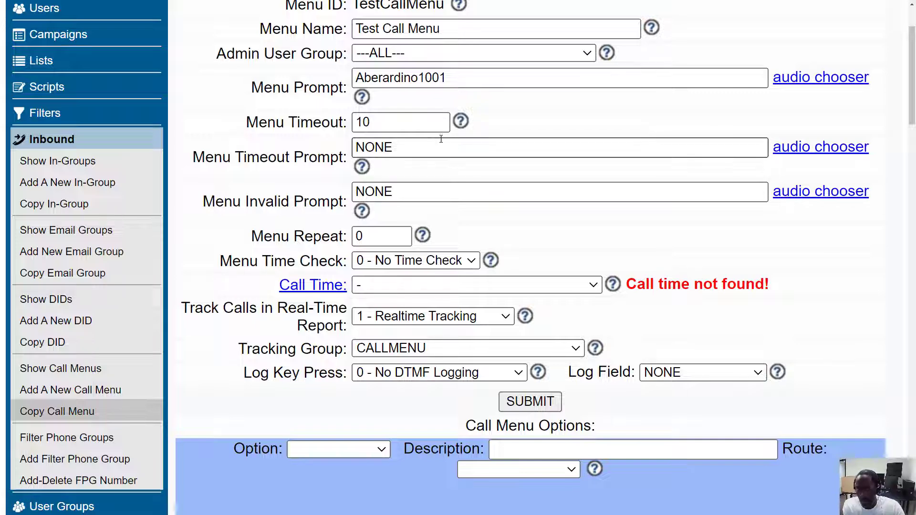
scroll(345, 162, down, 1)
scroll(345, 163, up, 1)
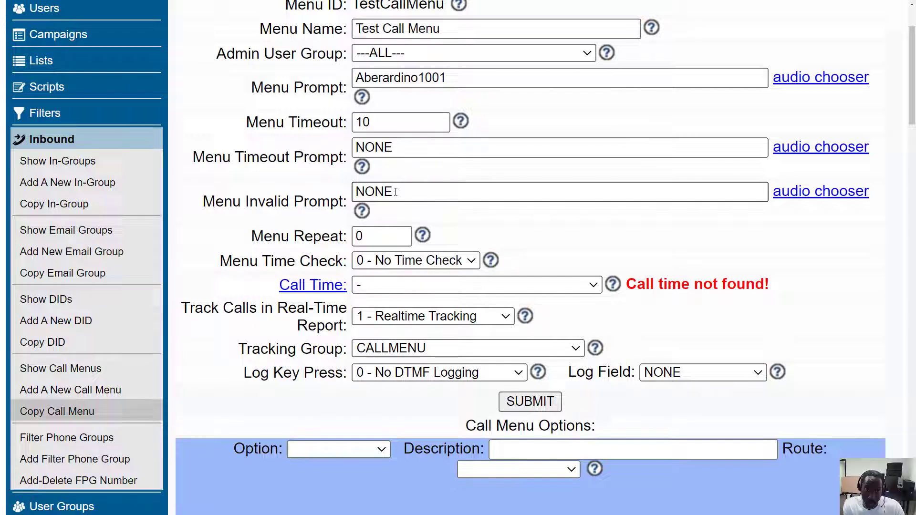
click(395, 127)
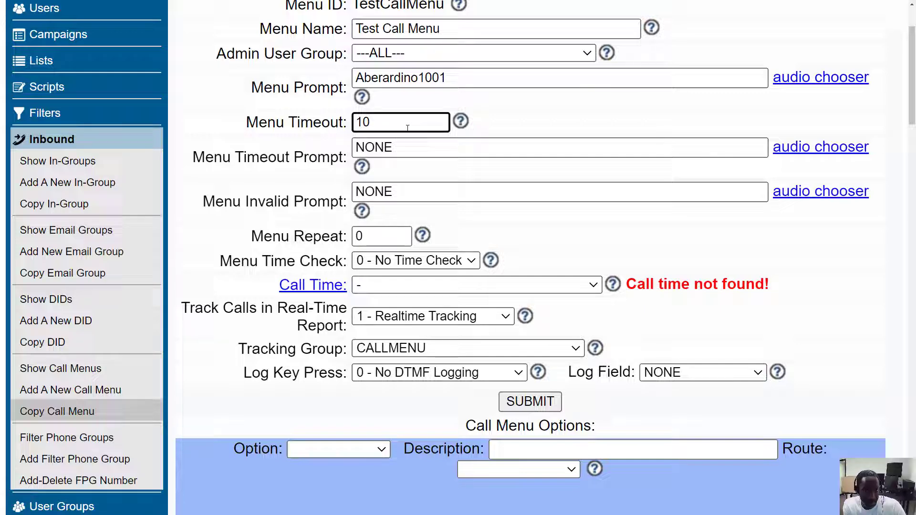
scroll(426, 128, down, 2)
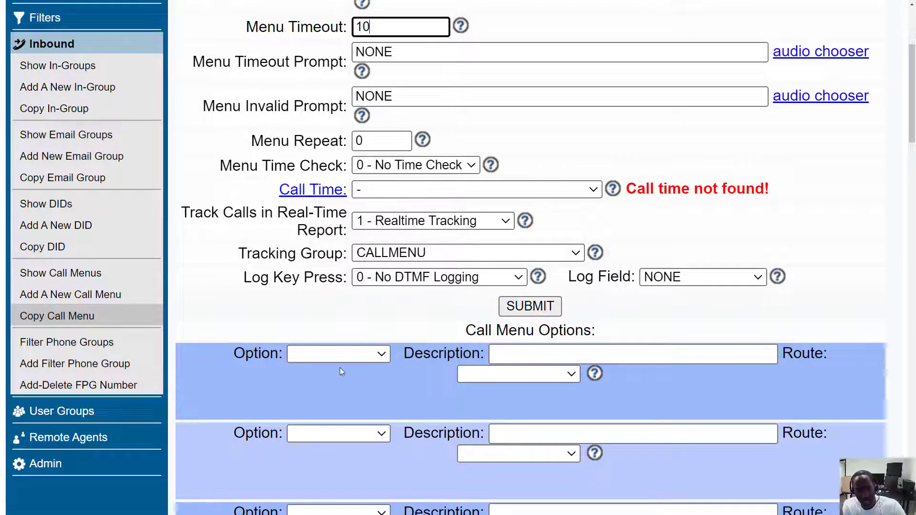
Set option 1 to route to in-group SalesLine with description 'Go to Sales'
click(326, 356)
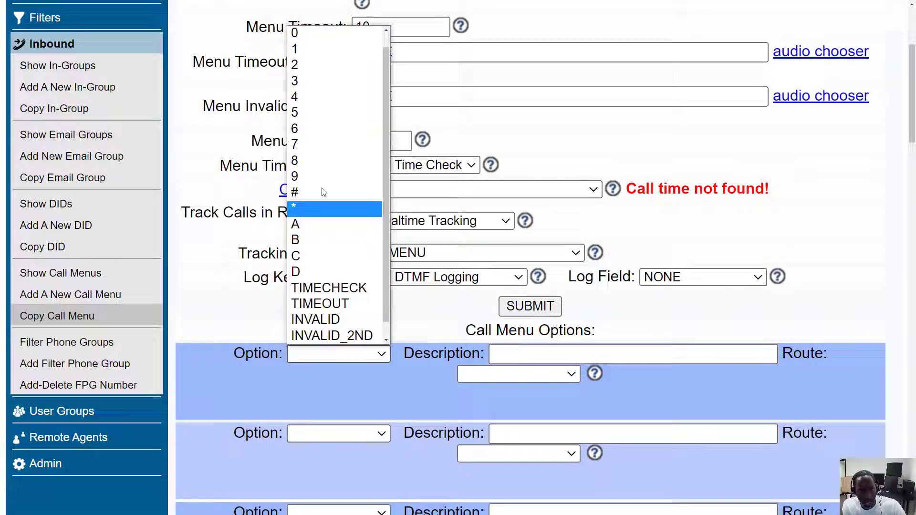
click(320, 50)
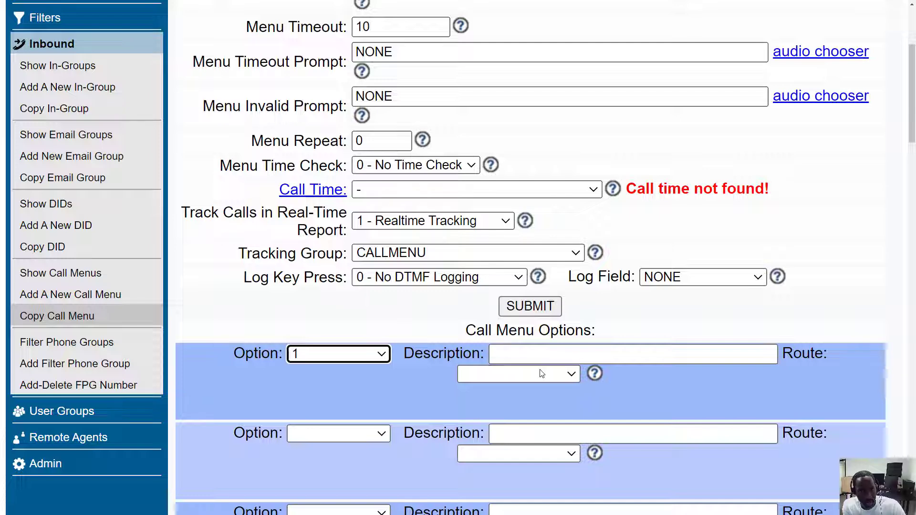
click(519, 379)
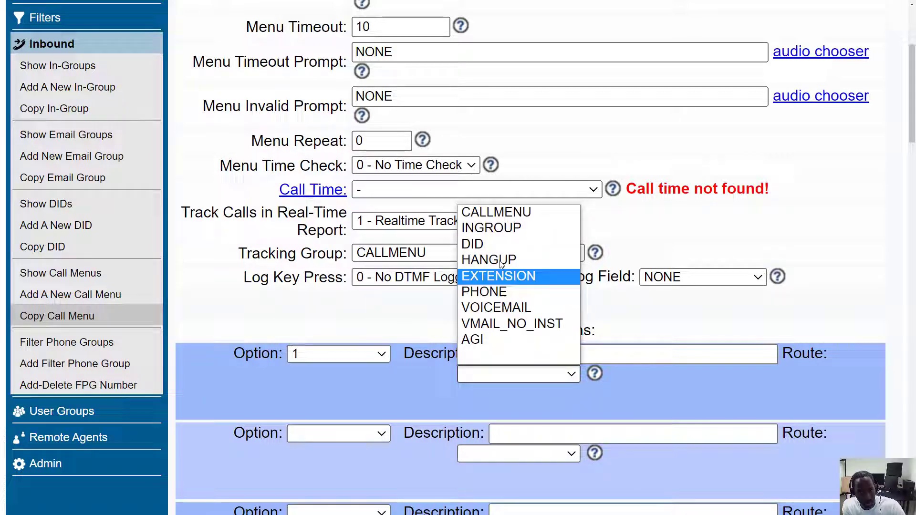
click(507, 228)
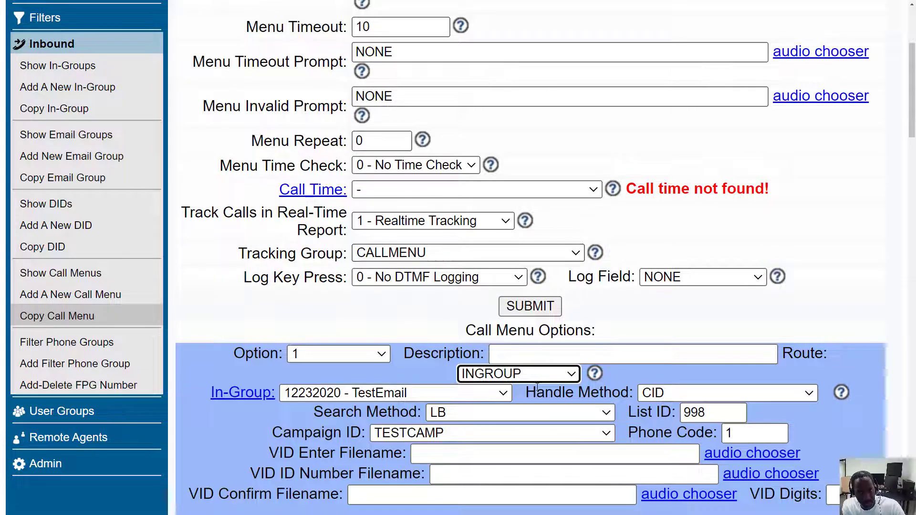
click(476, 395)
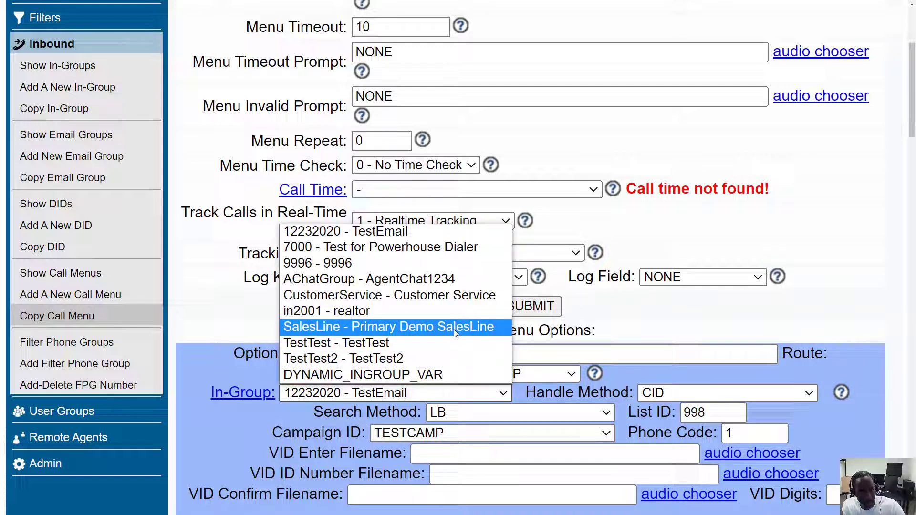
click(468, 327)
click(559, 348)
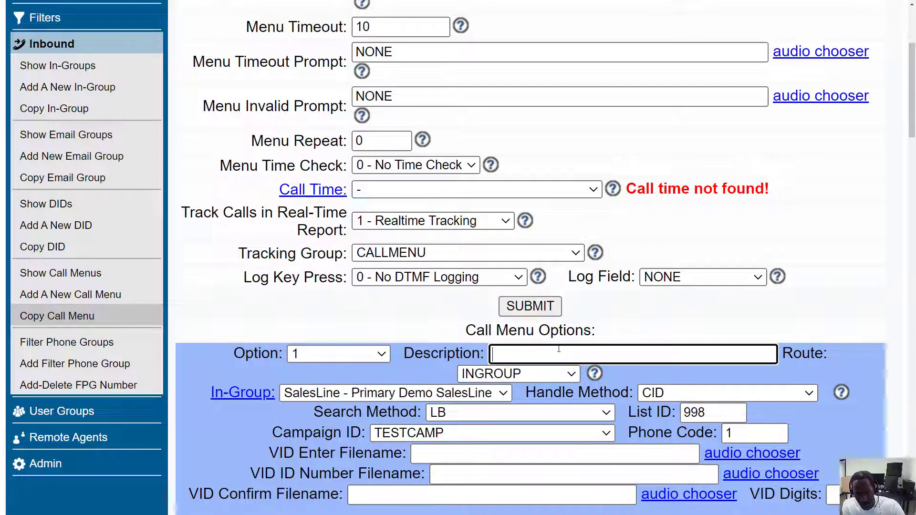
text(Sales)
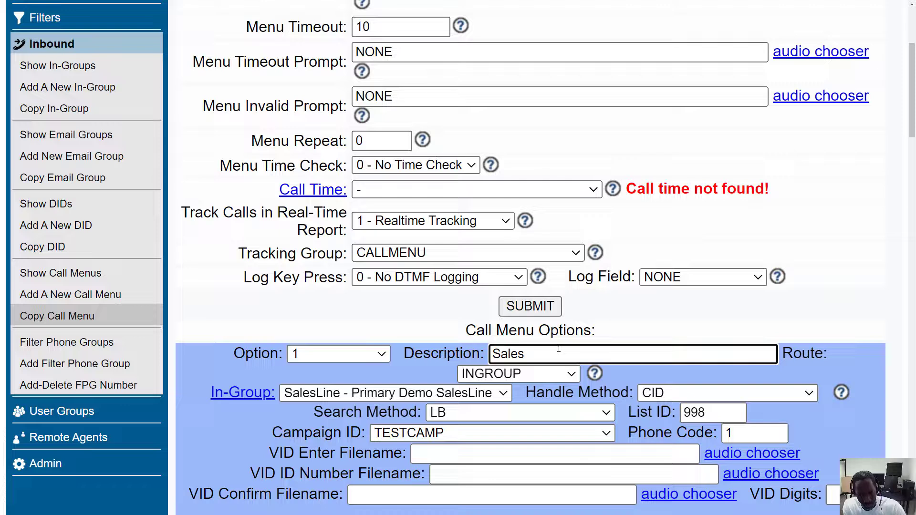
key(Home)
text(G)
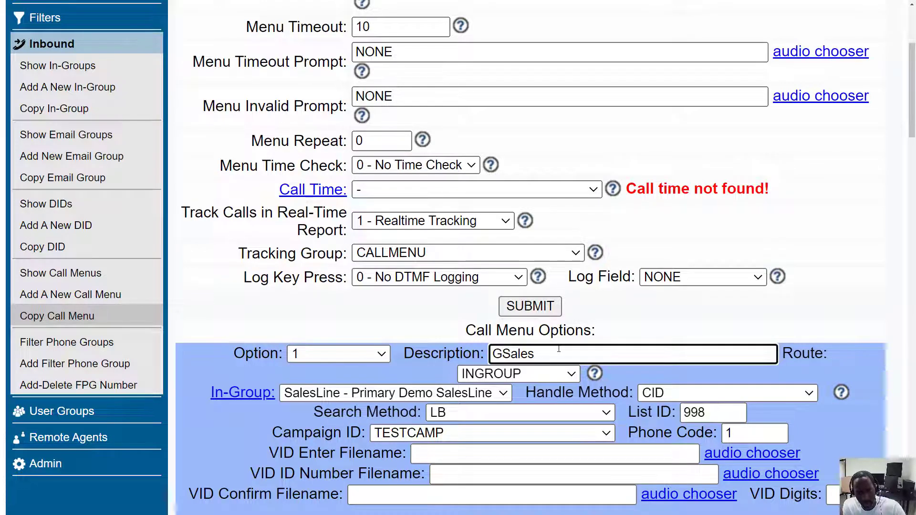
text(o to)
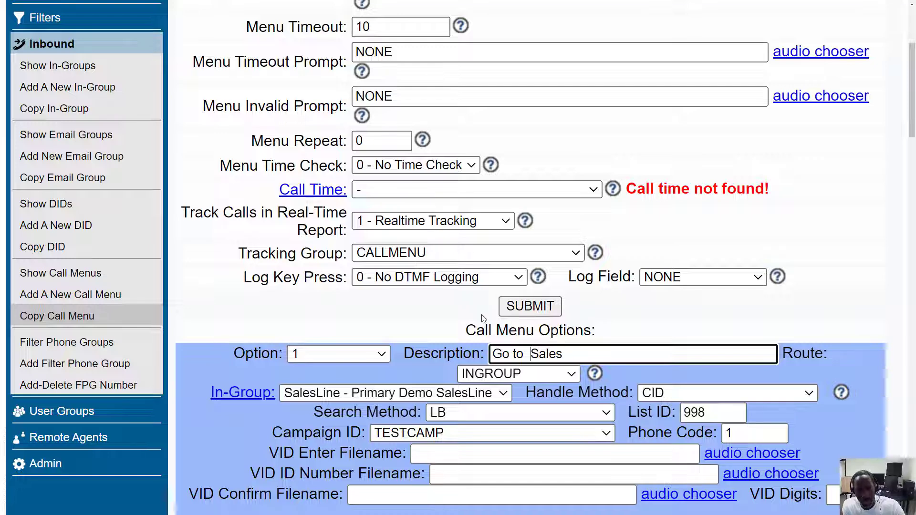
scroll(484, 318, down, 5)
Set option 2 to route to in-group TestTest - TestTest, described 'Technical Support'
click(358, 299)
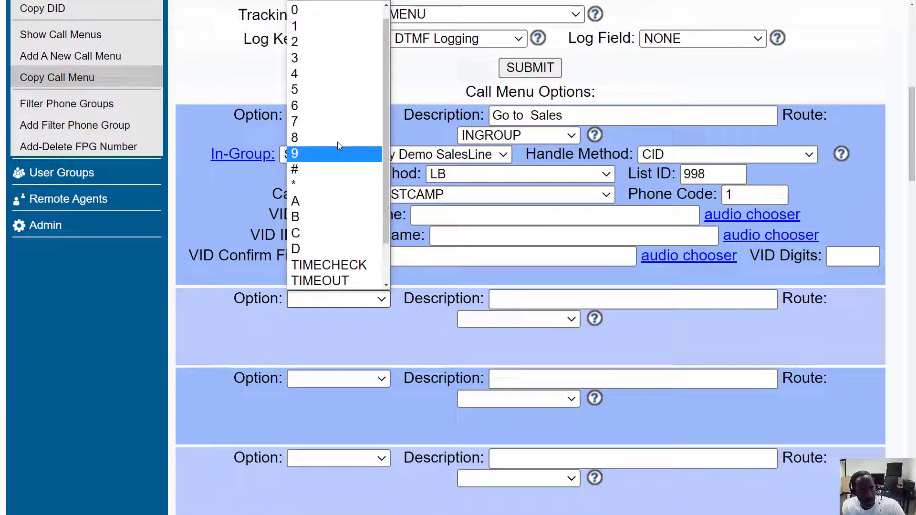
click(341, 43)
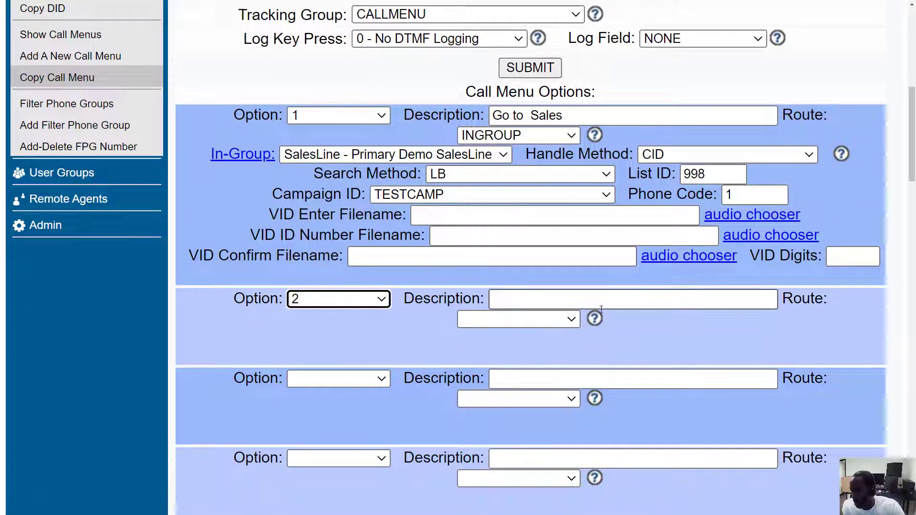
click(525, 319)
click(495, 356)
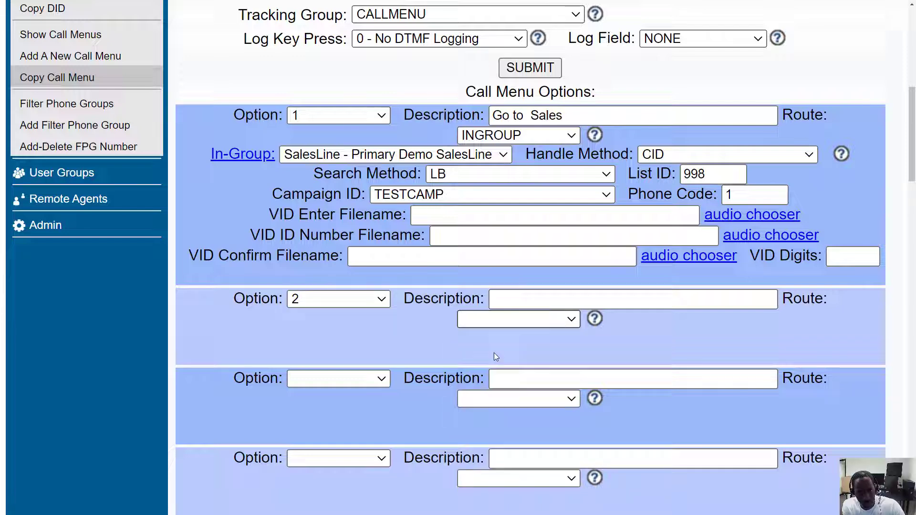
click(453, 338)
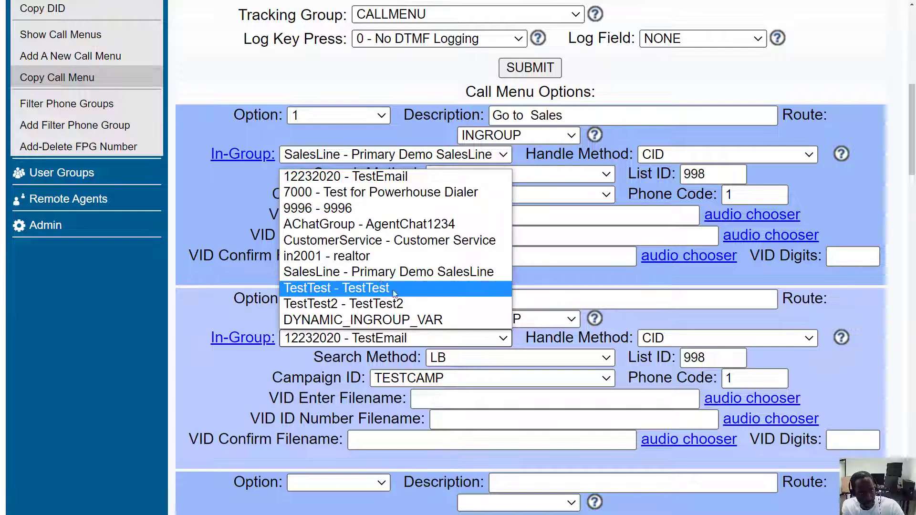
click(363, 288)
click(547, 301)
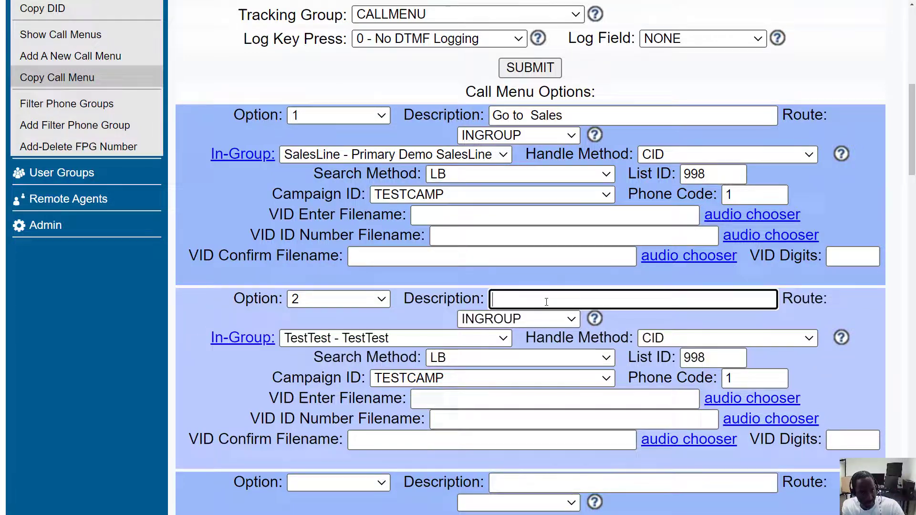
text(T)
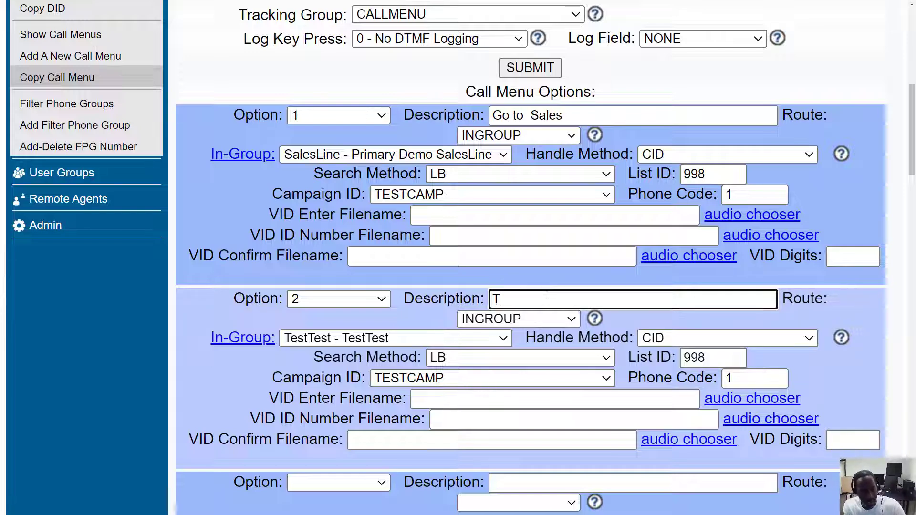
text(echnical Support)
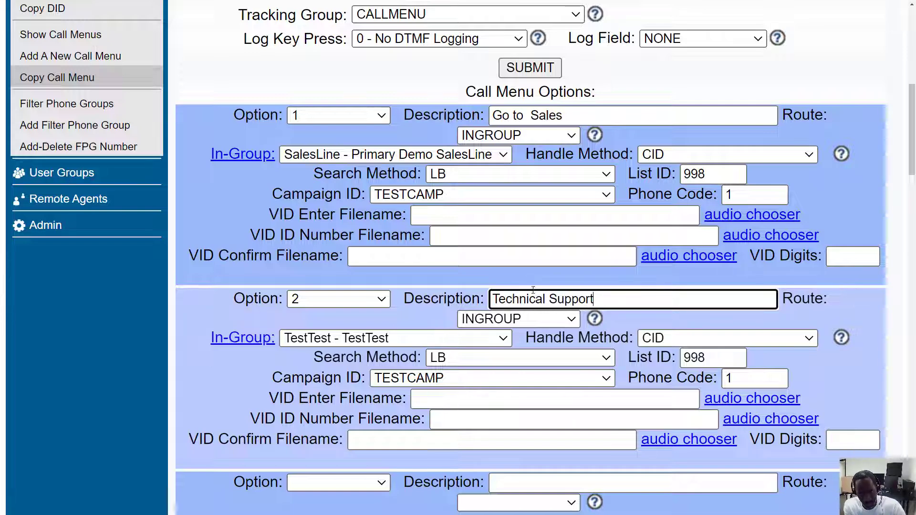
scroll(370, 298, down, 4)
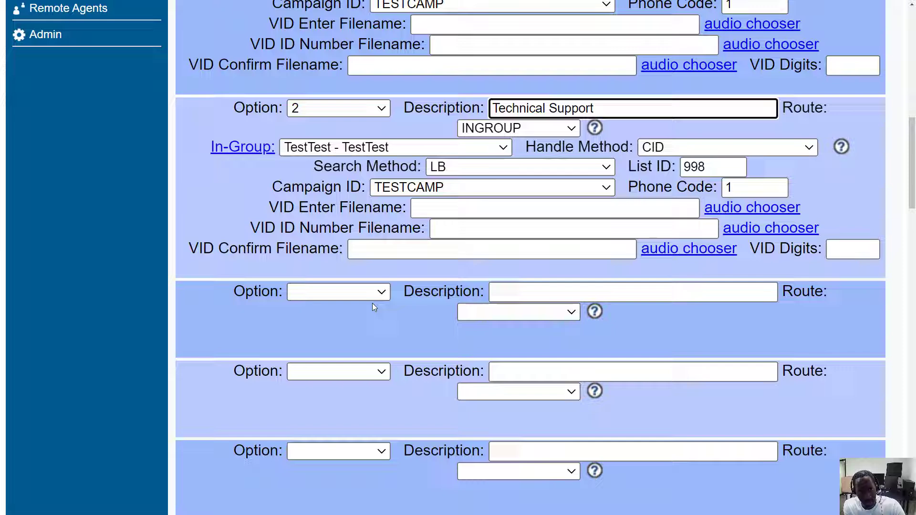
Set option 3 to route to in-group TestTest2 - TestTest2, described 'Billing'
click(367, 296)
click(329, 67)
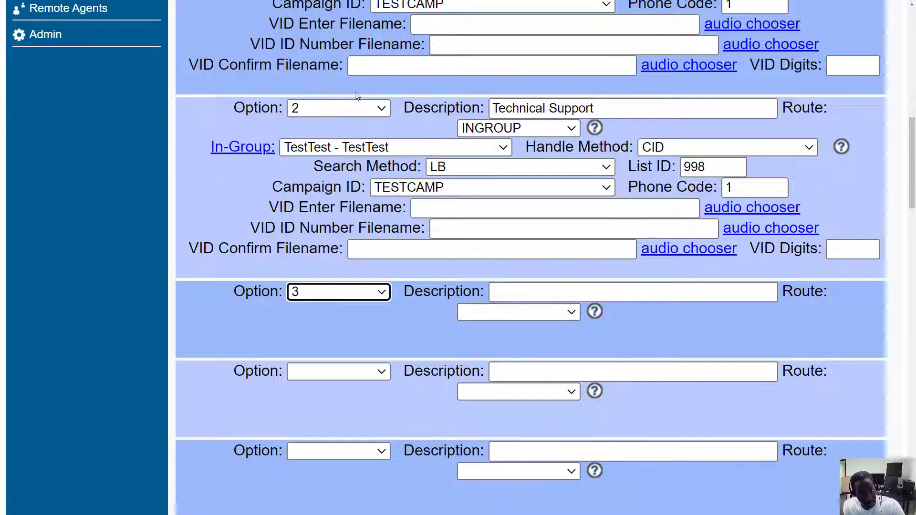
click(529, 308)
click(506, 347)
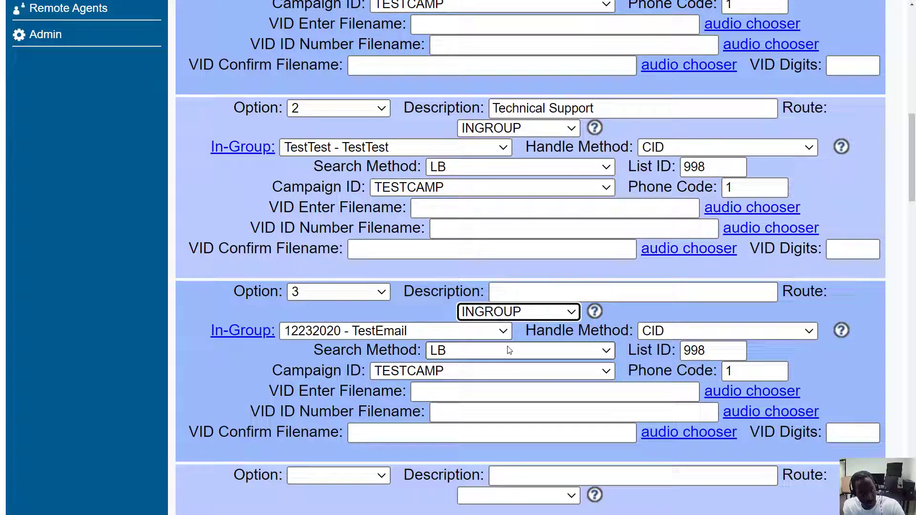
click(449, 331)
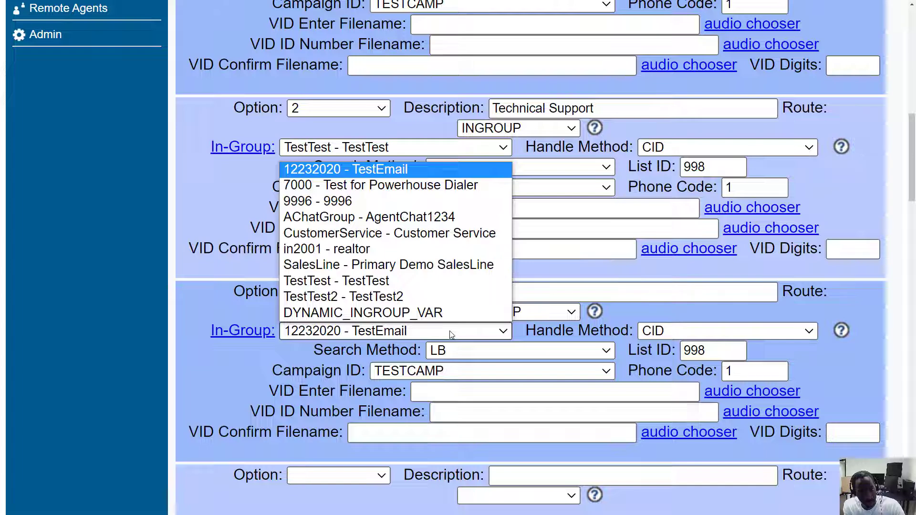
click(441, 296)
click(528, 288)
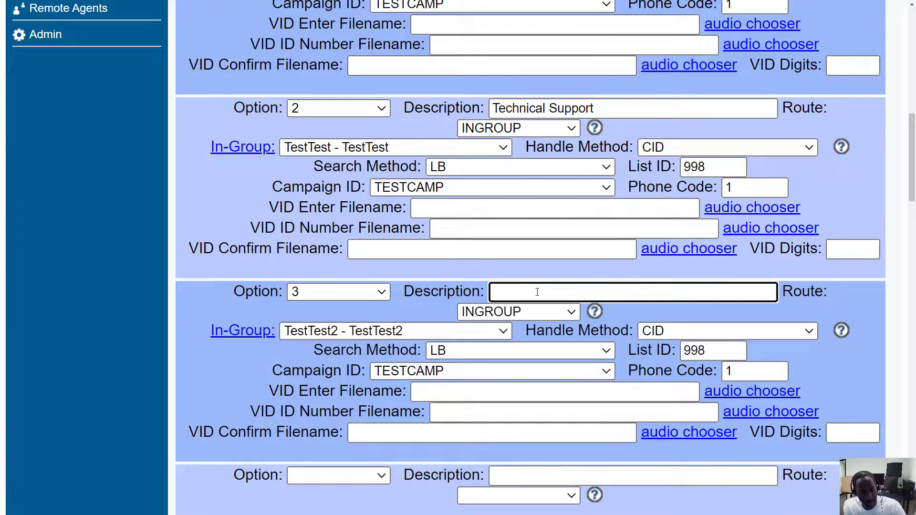
text(Billio)
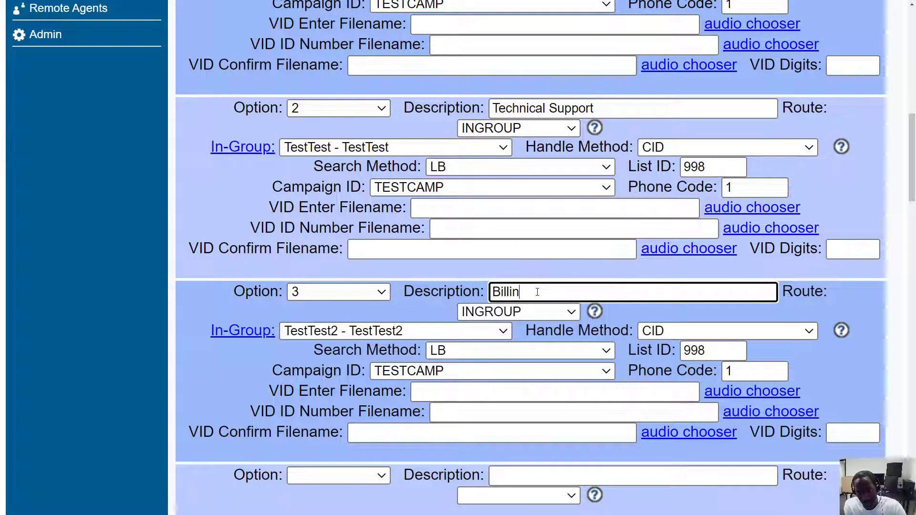
text(g)
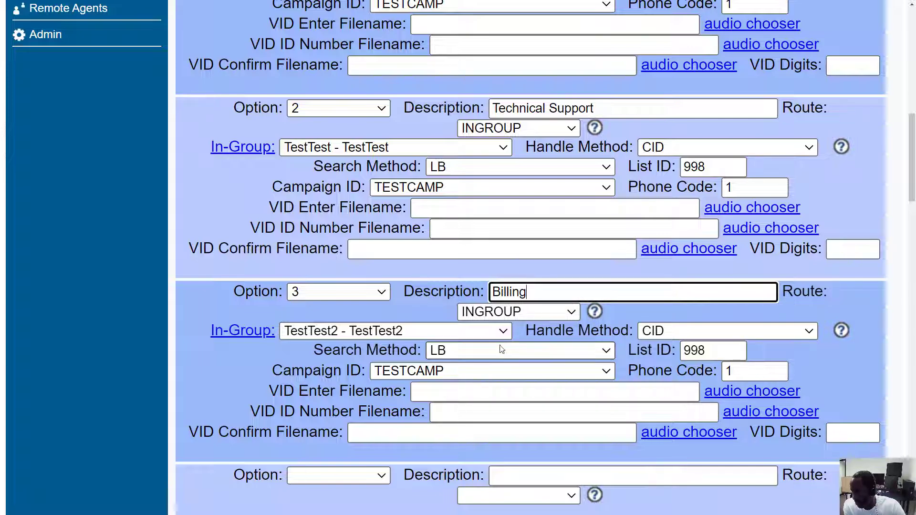
scroll(465, 334, down, 2)
scroll(461, 334, down, 4)
key(F11)
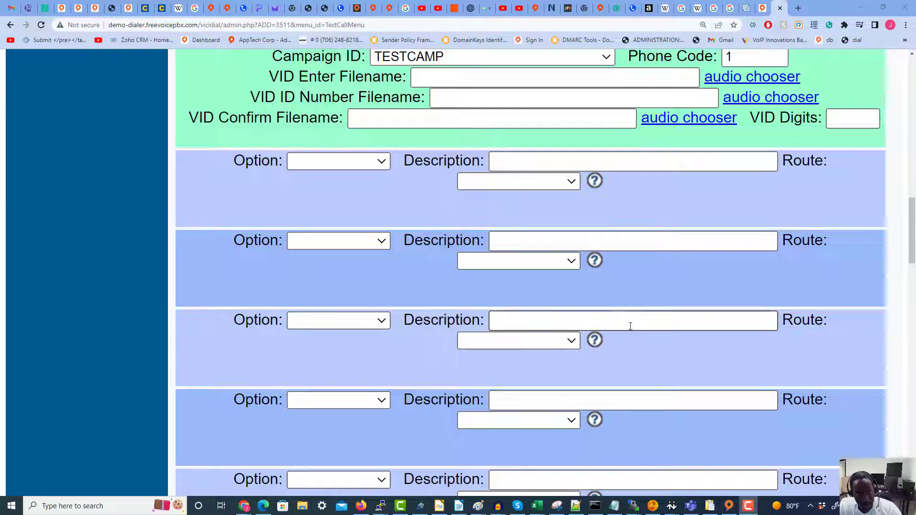
Add an INVALID option that routes to HANGUP
click(348, 163)
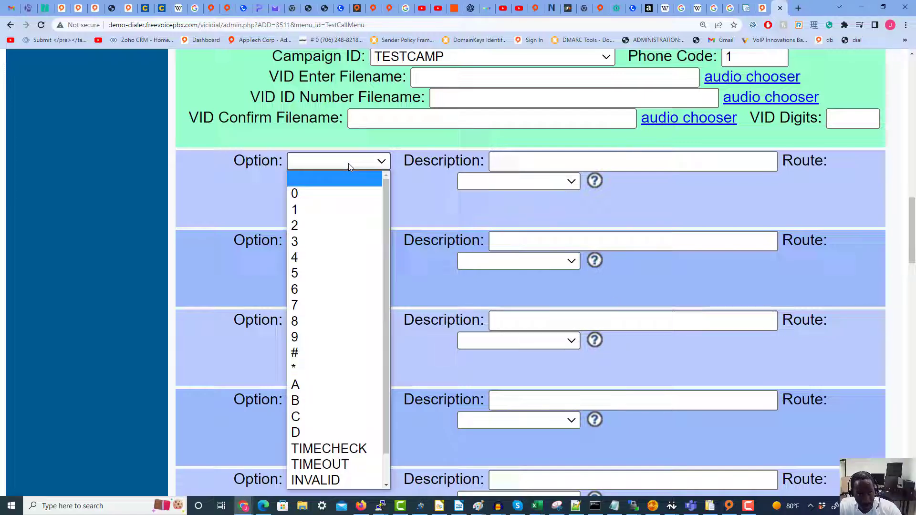
click(327, 479)
click(497, 186)
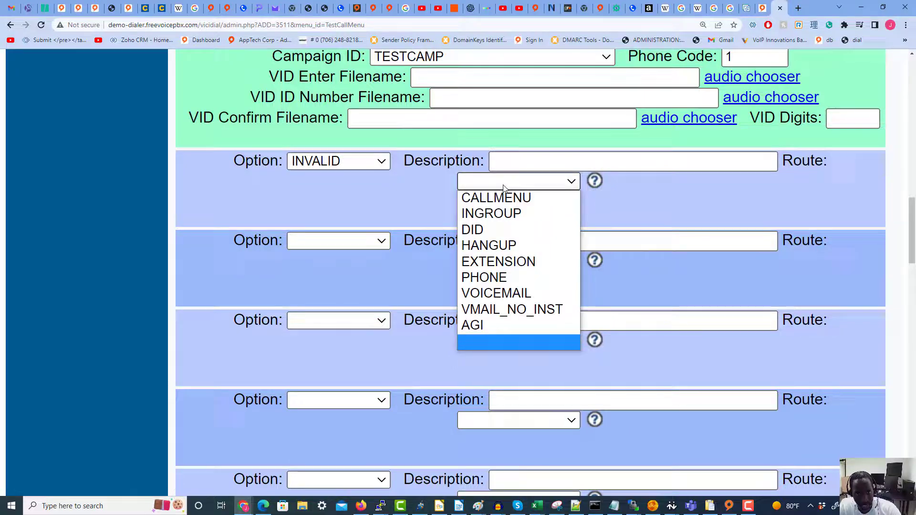
click(523, 245)
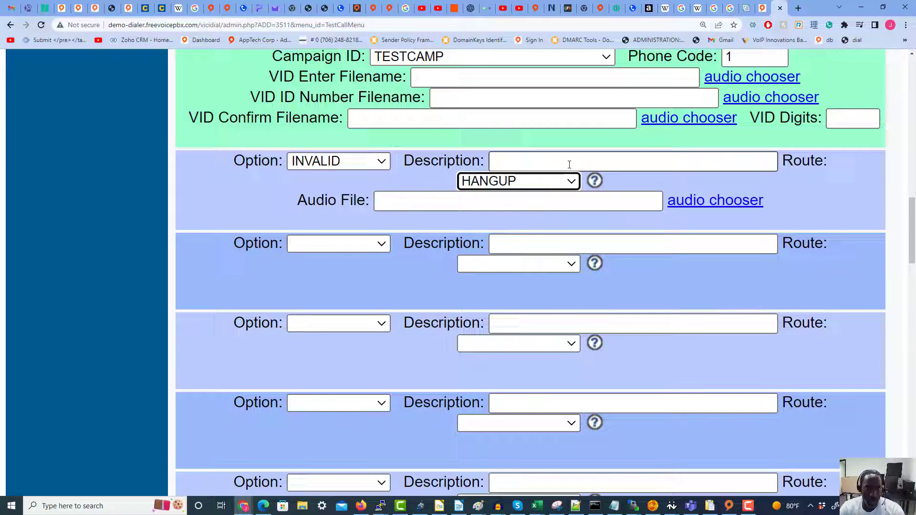
Add a TIMEOUT option that routes to HANGUP
click(371, 243)
scroll(364, 292, down, 3)
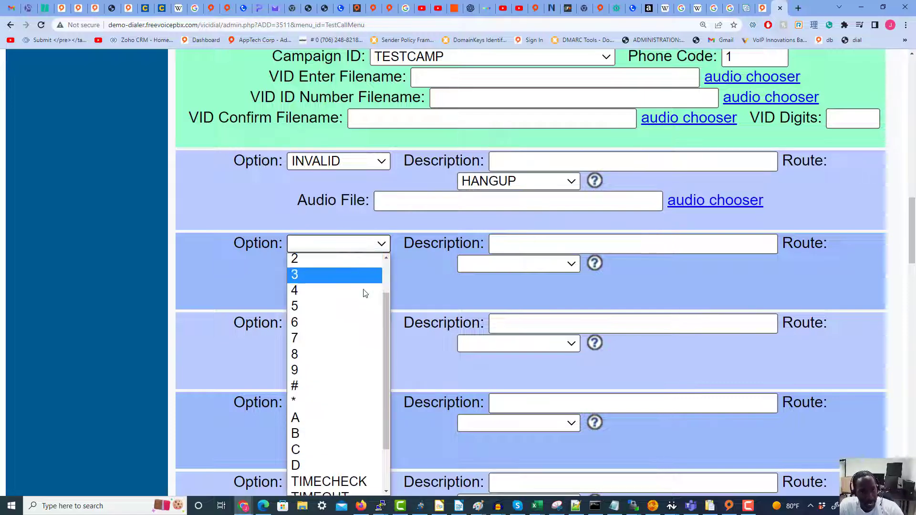
click(345, 437)
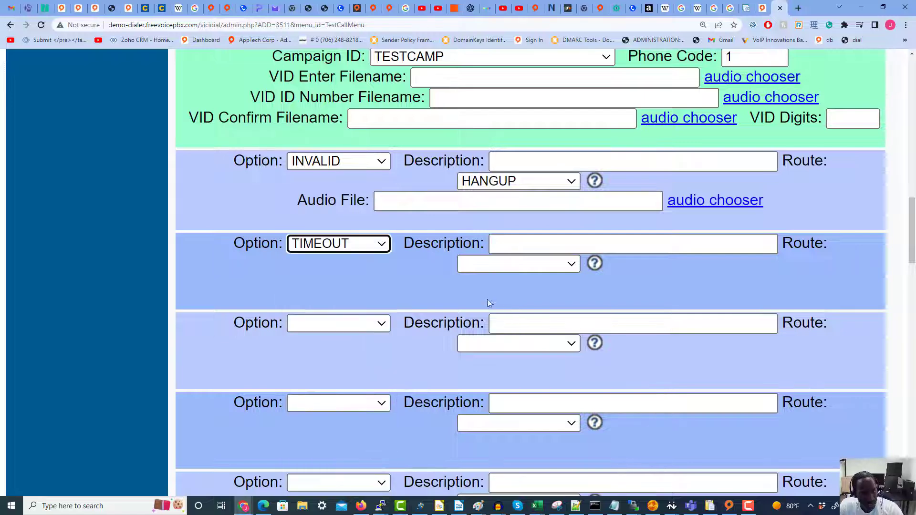
click(536, 267)
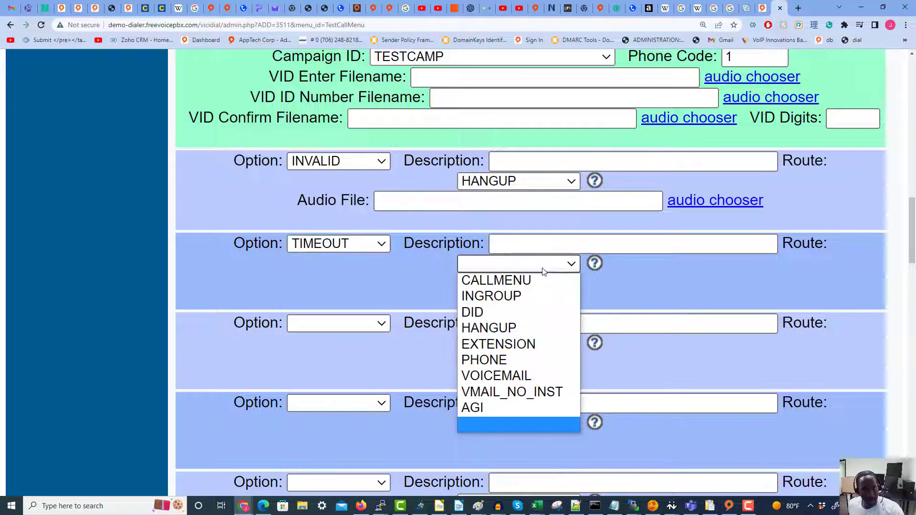
click(531, 328)
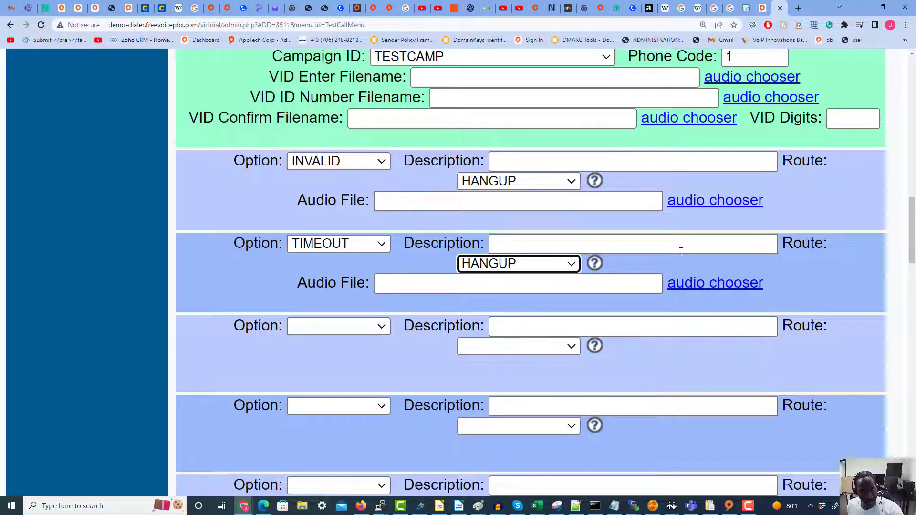
Set test.wav as the hangup audio file for both the INVALID and TIMEOUT options
click(714, 203)
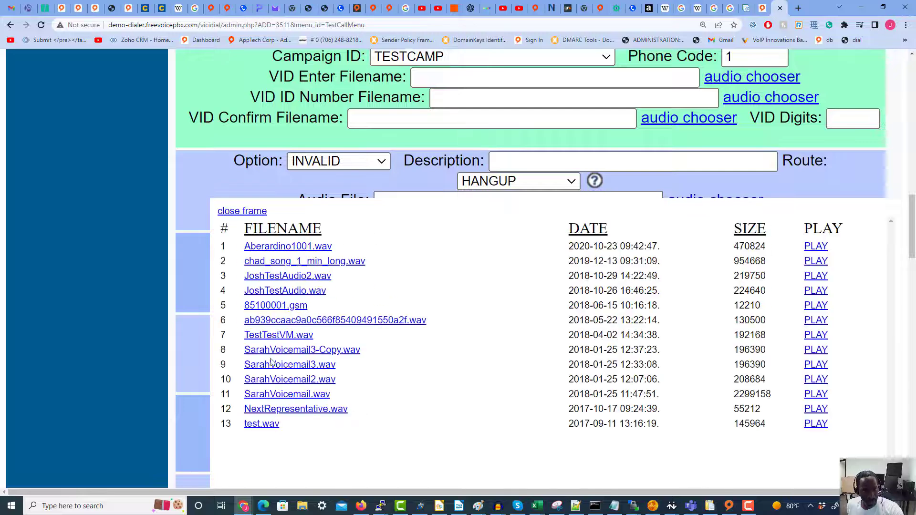
click(260, 424)
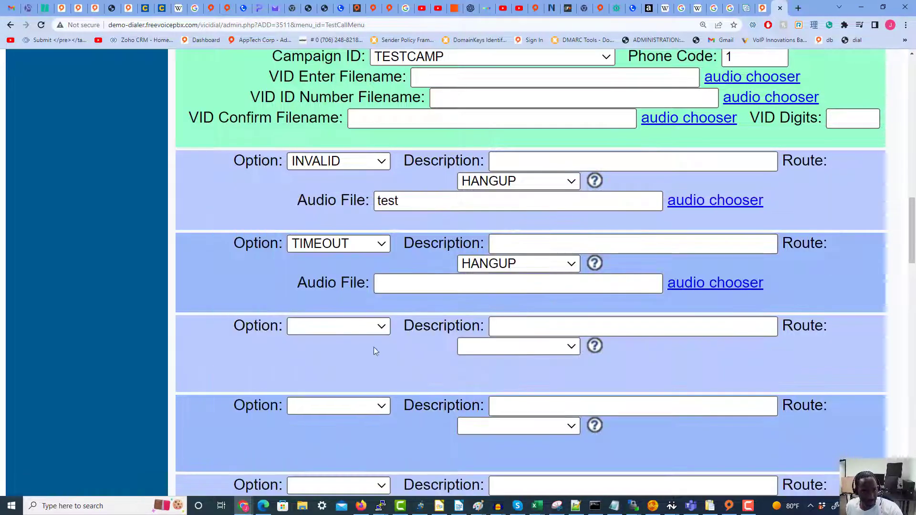
click(698, 284)
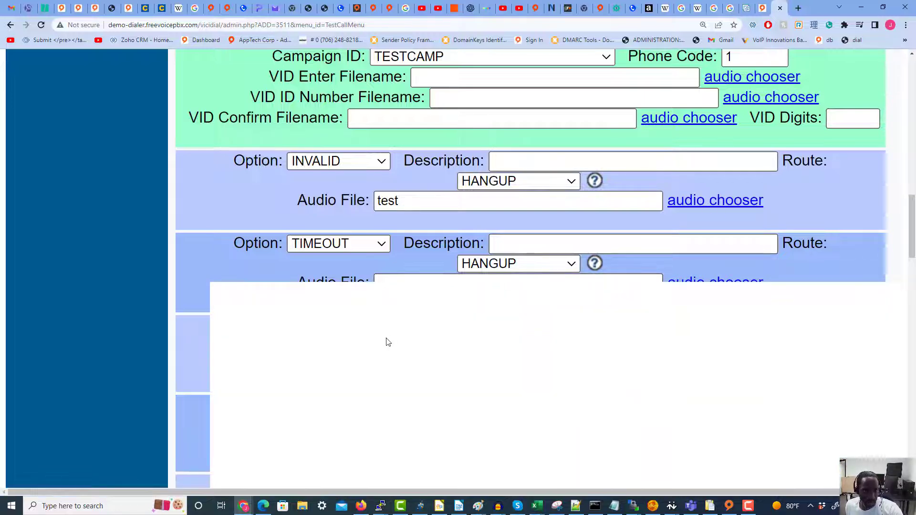
scroll(334, 344, down, 4)
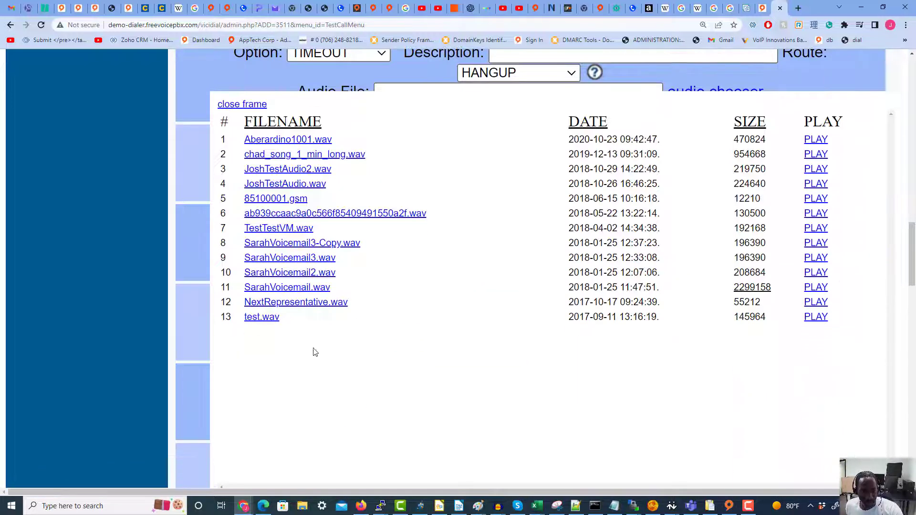
click(267, 321)
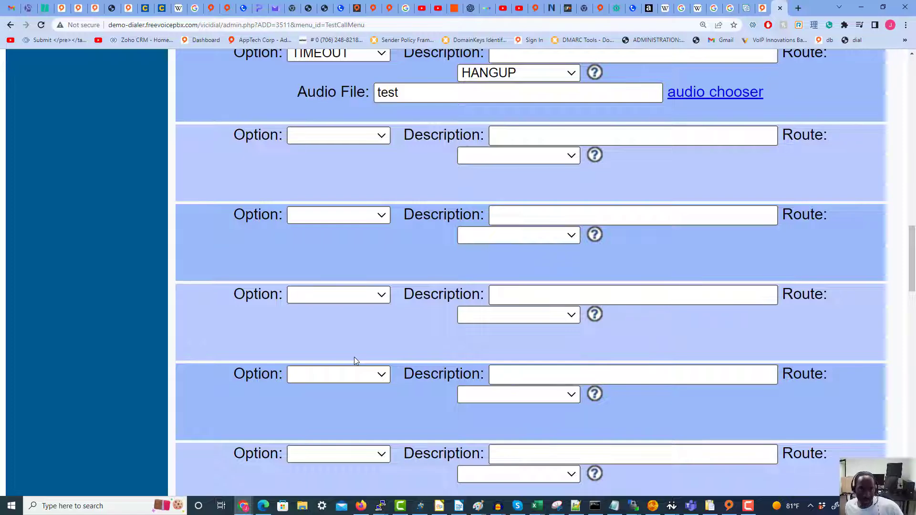
Save the TestCallMenu option settings
scroll(397, 343, up, 3)
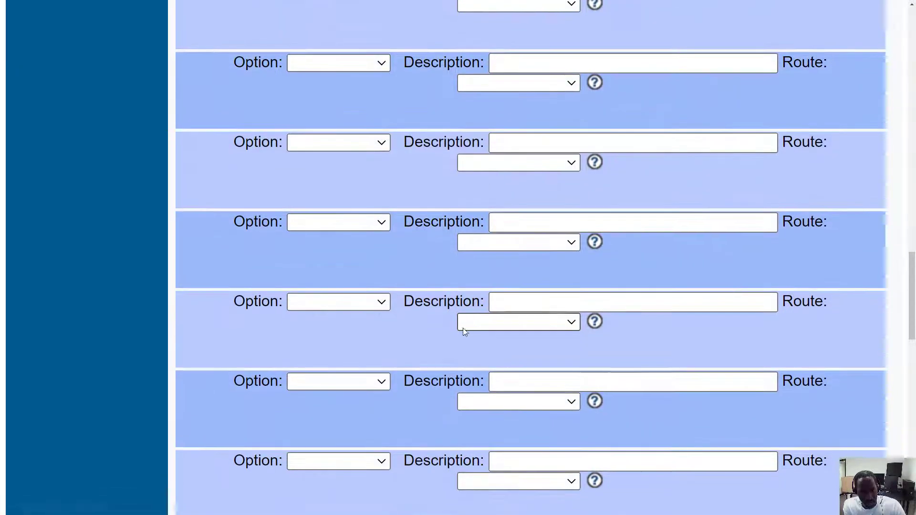
scroll(463, 328, down, 3)
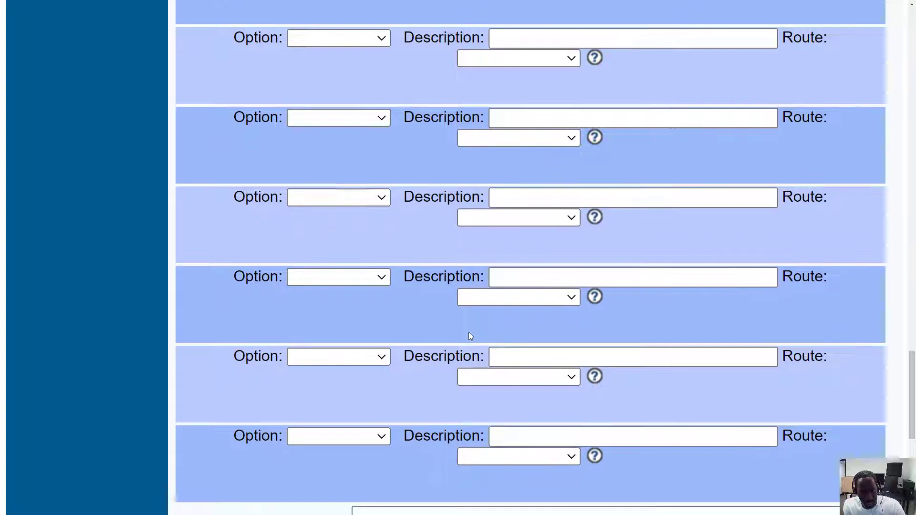
scroll(473, 334, down, 7)
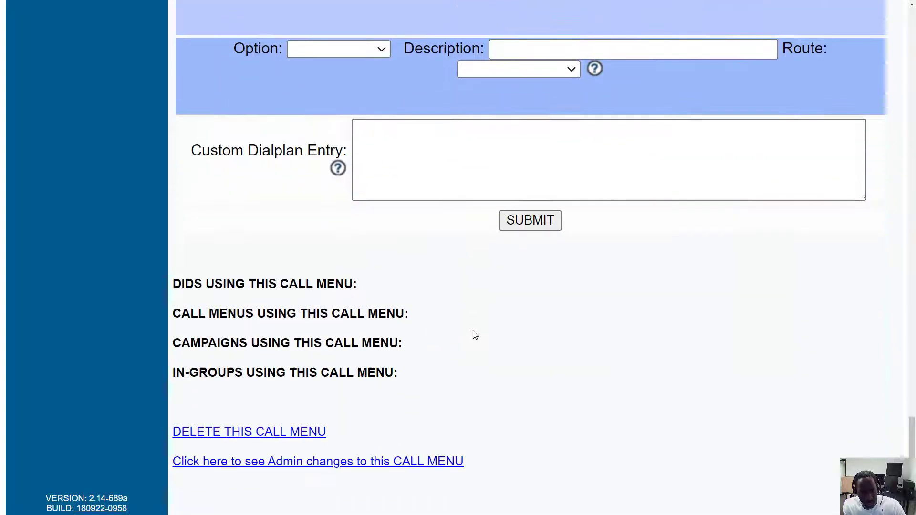
scroll(477, 339, up, 3)
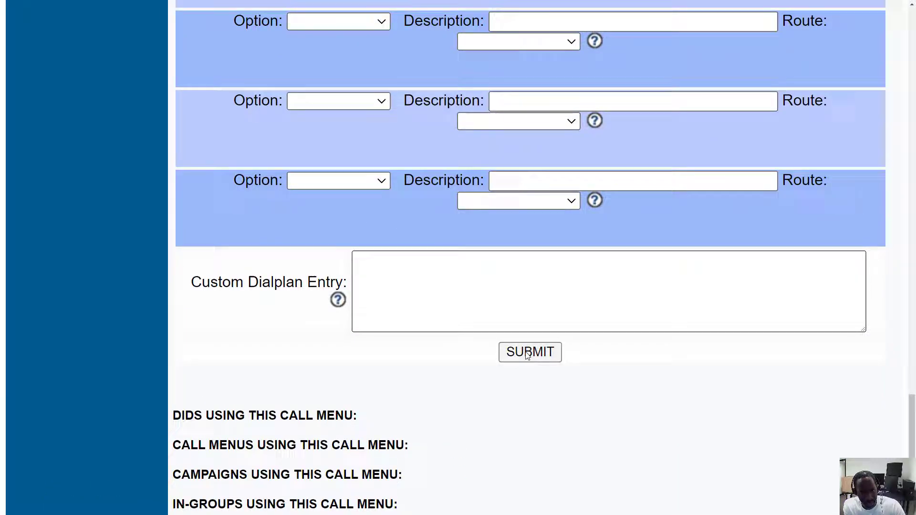
click(528, 354)
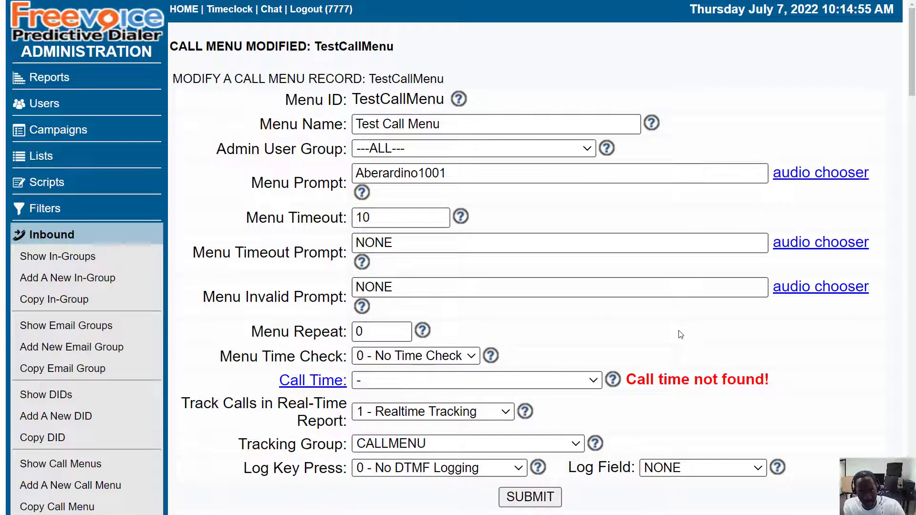
Set Call Time to '9am-9pm - default 9am to 9pm calling' and save
click(524, 381)
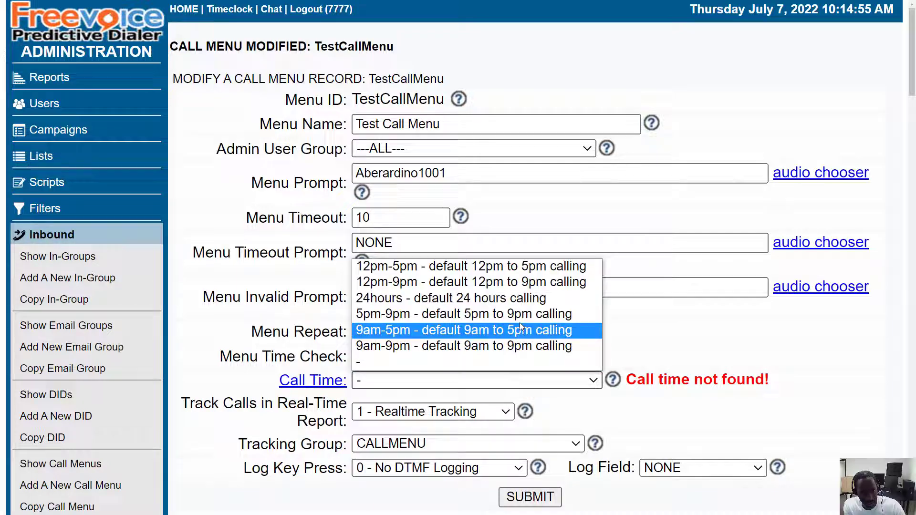
click(465, 346)
scroll(539, 321, down, 8)
scroll(539, 322, up, 4)
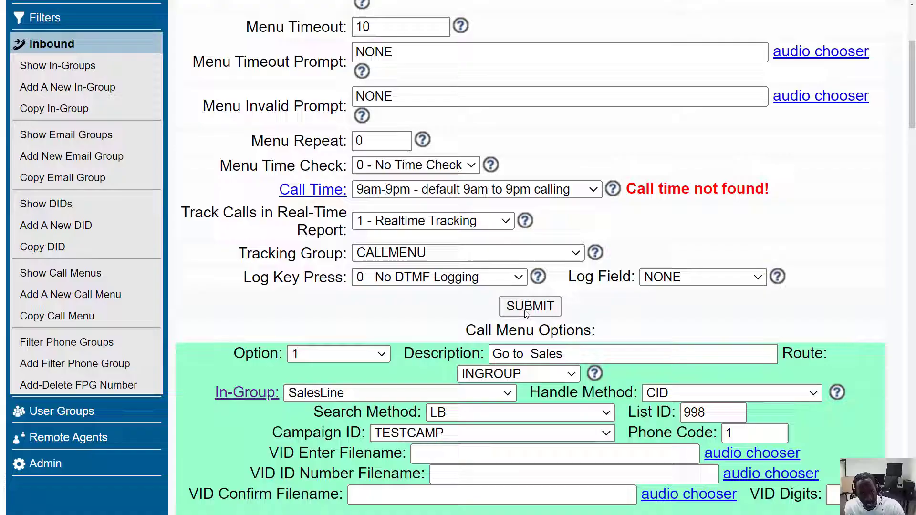
click(527, 307)
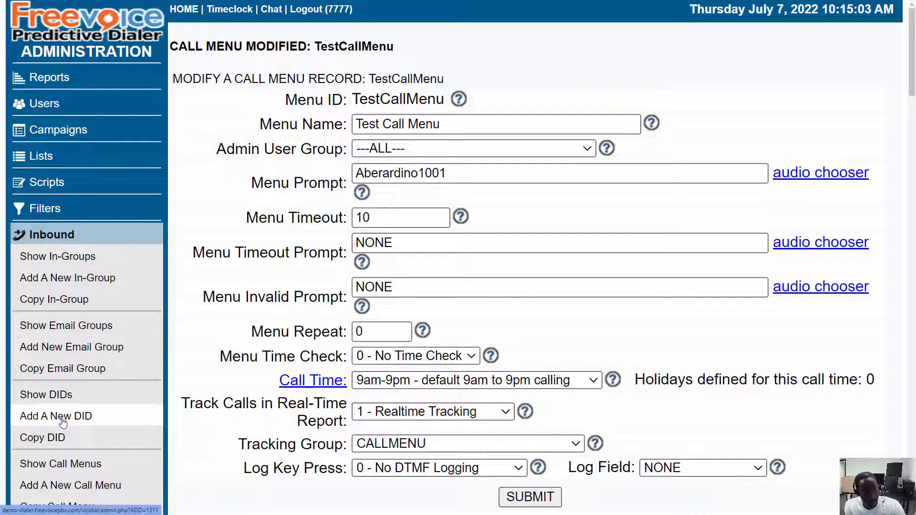
click(58, 396)
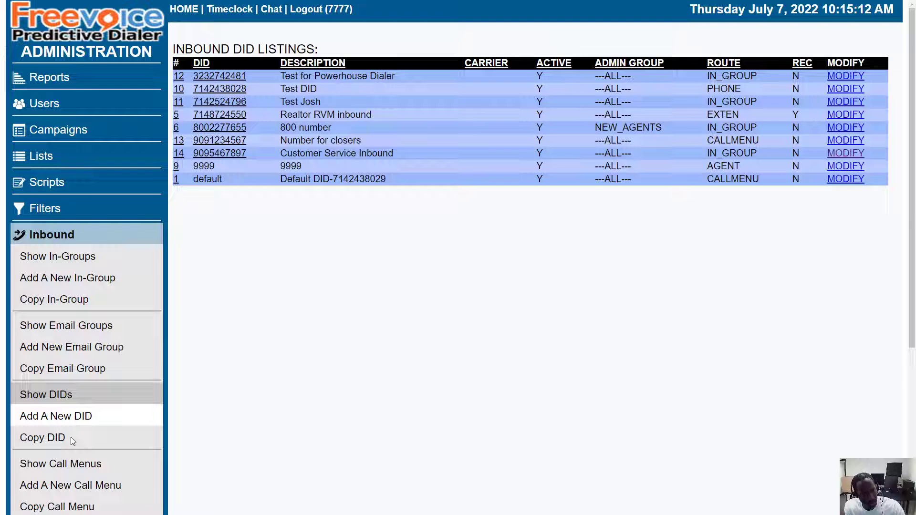
click(40, 442)
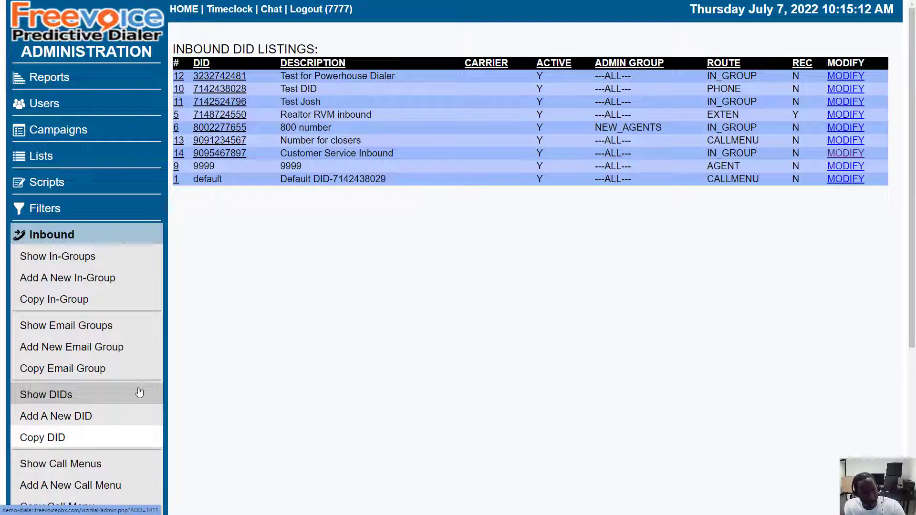
click(488, 152)
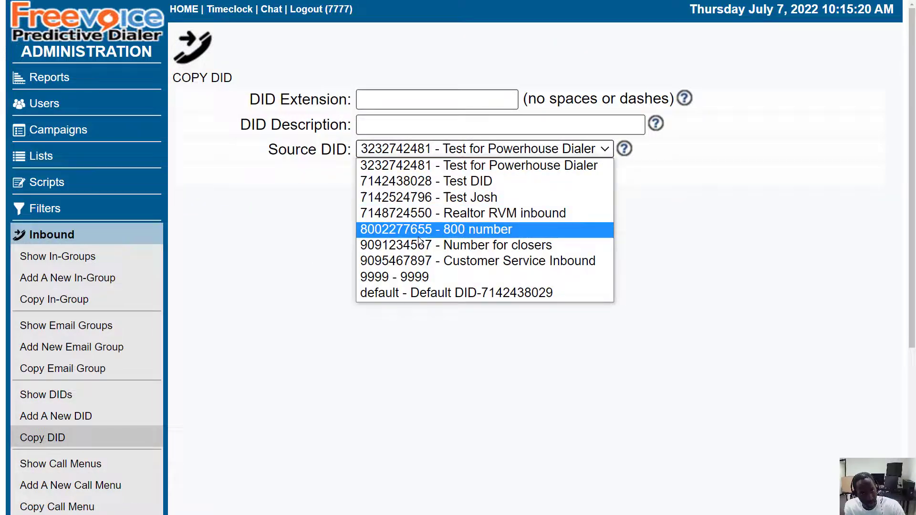
click(415, 261)
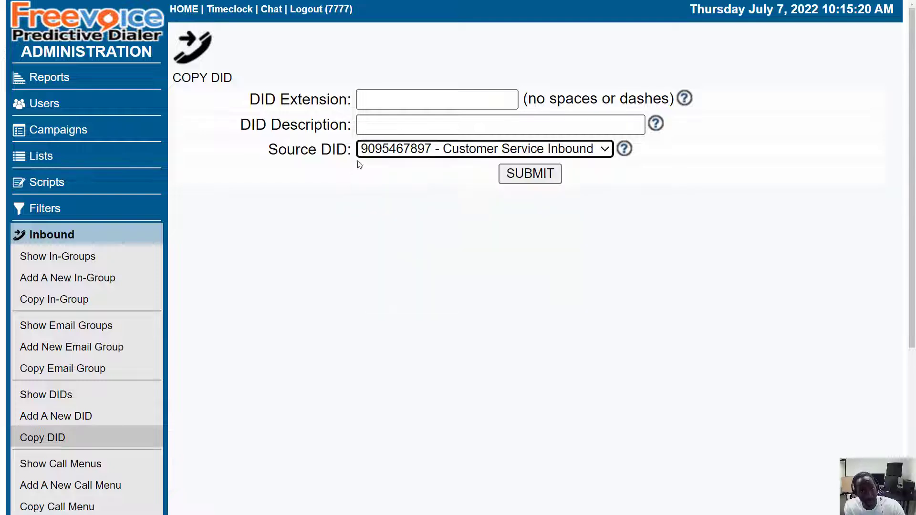
click(392, 95)
text(909)
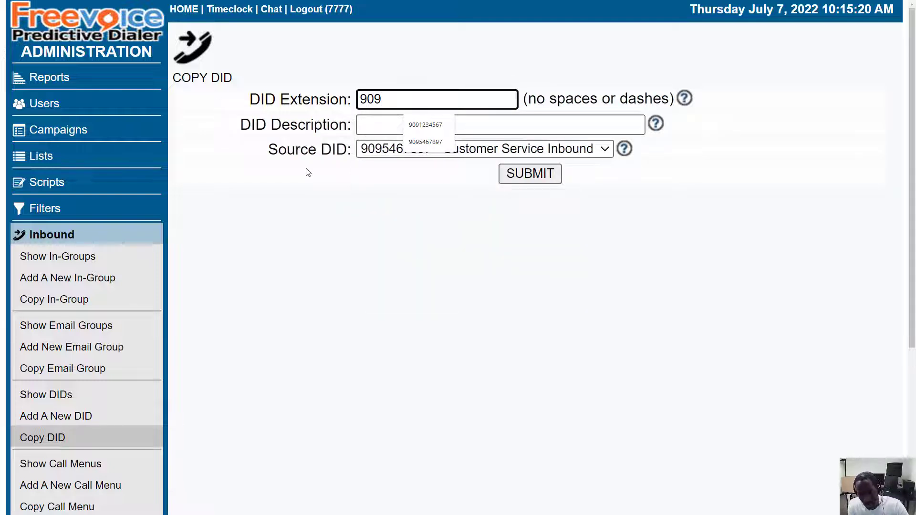
text(456789)
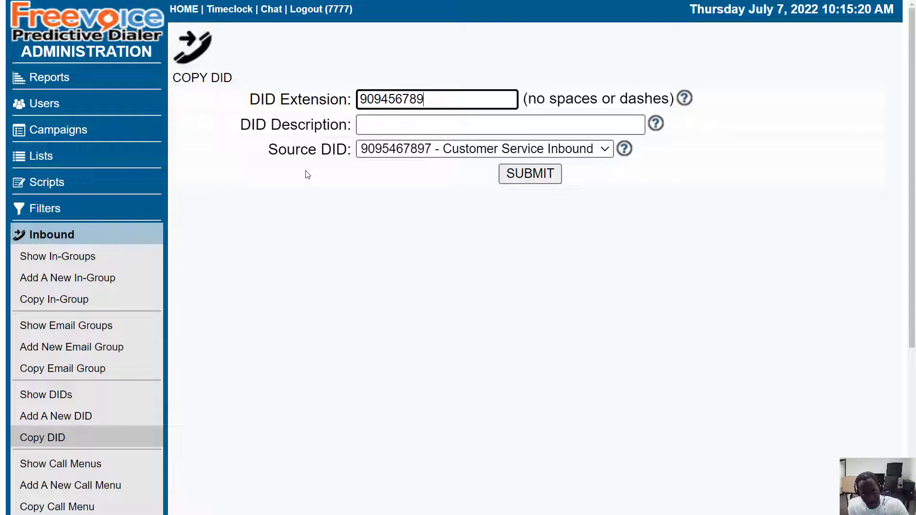
text(0)
click(434, 127)
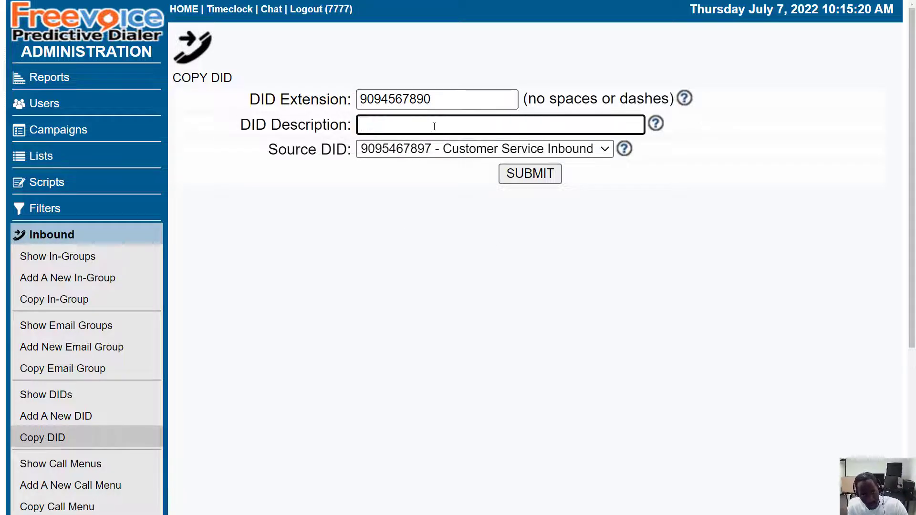
text(Cust)
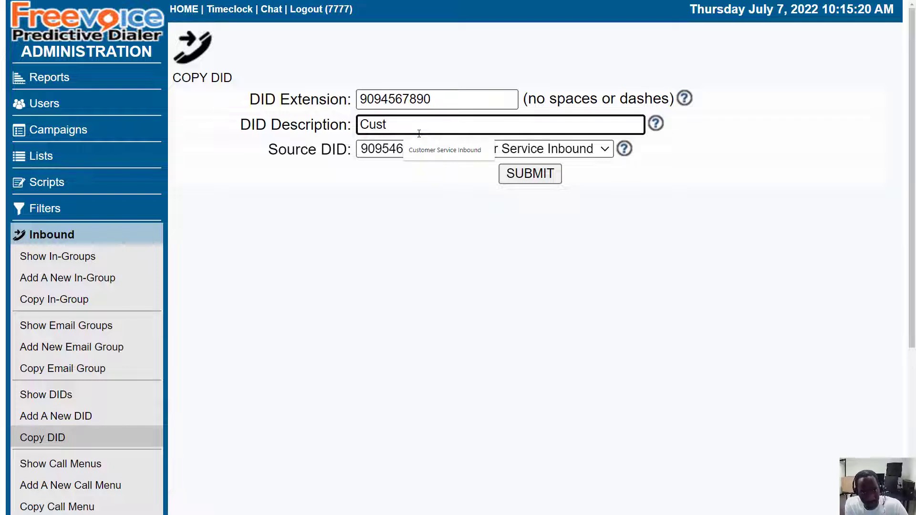
text(omer Ser)
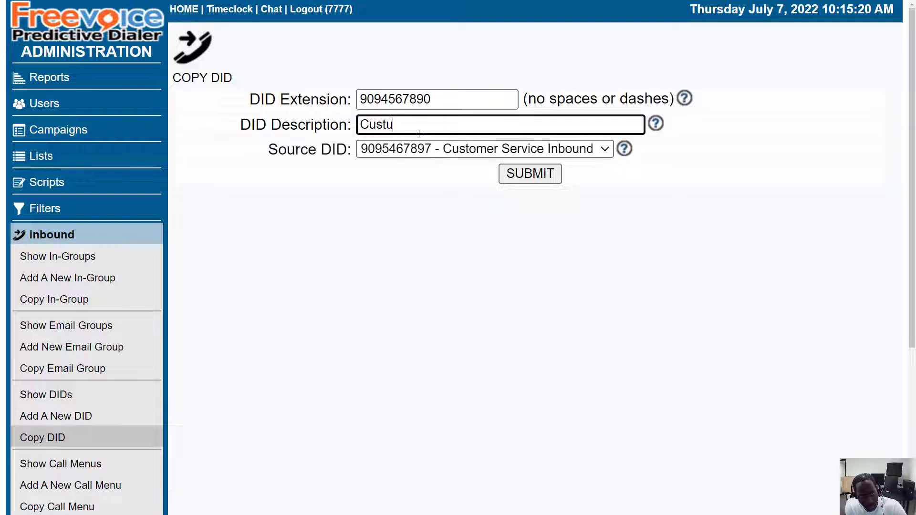
text(vice In)
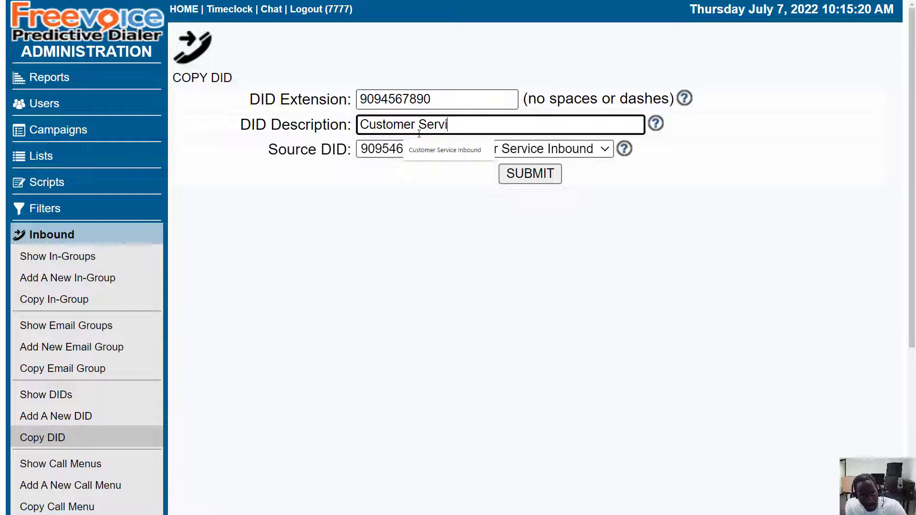
key(BackSpace)
key(BackSpace)
text(Inbound..)
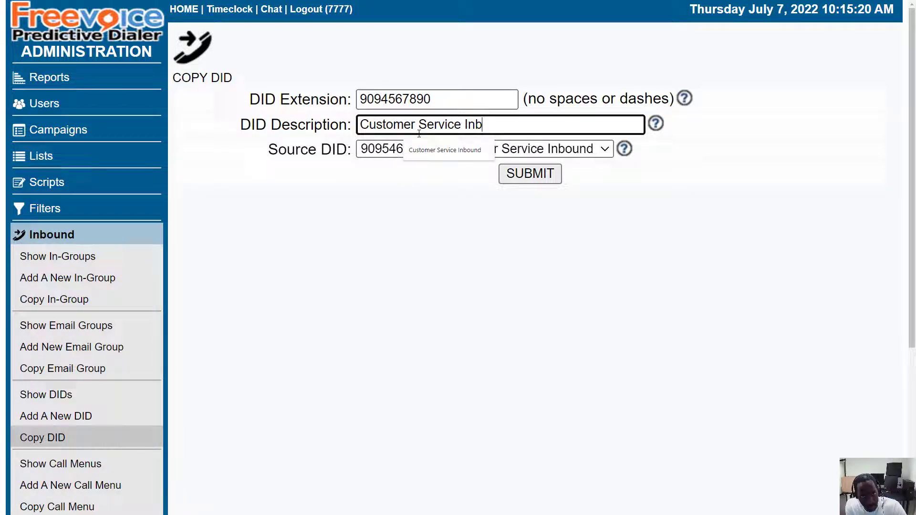
key(BackSpace)
key(BackSpace)
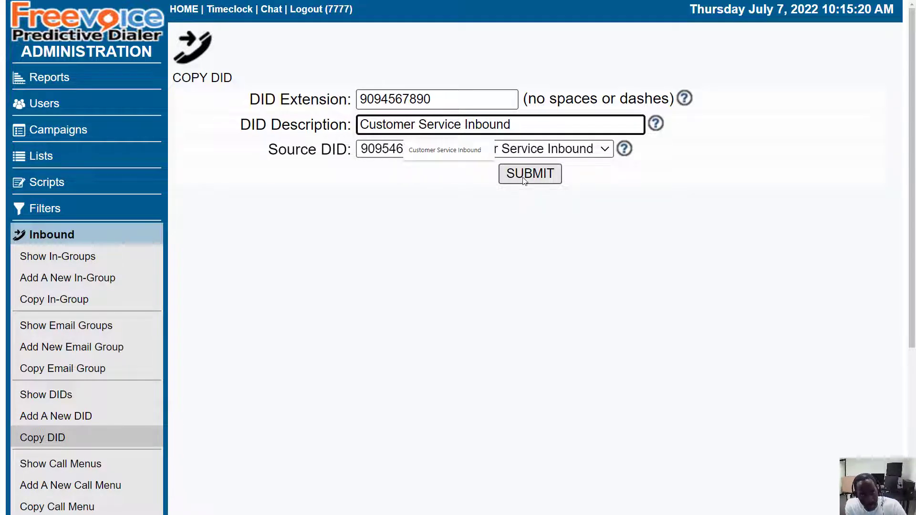
click(522, 179)
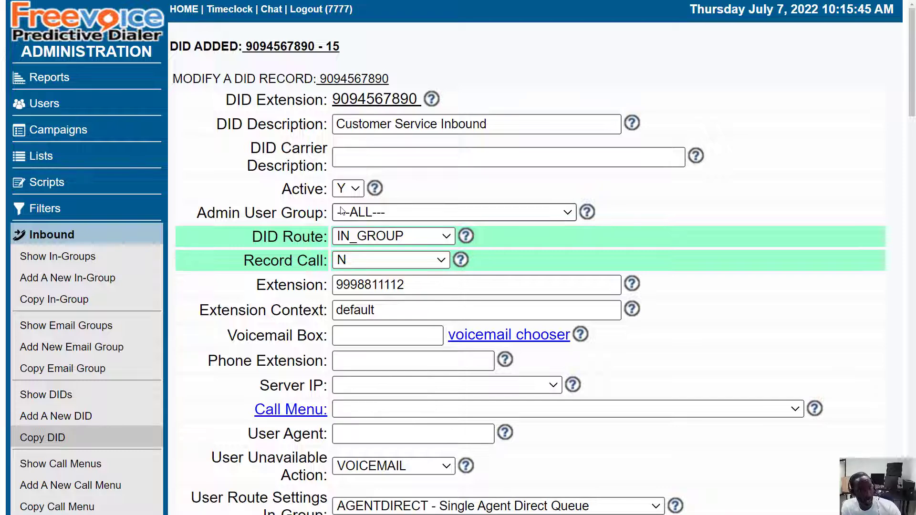
click(381, 236)
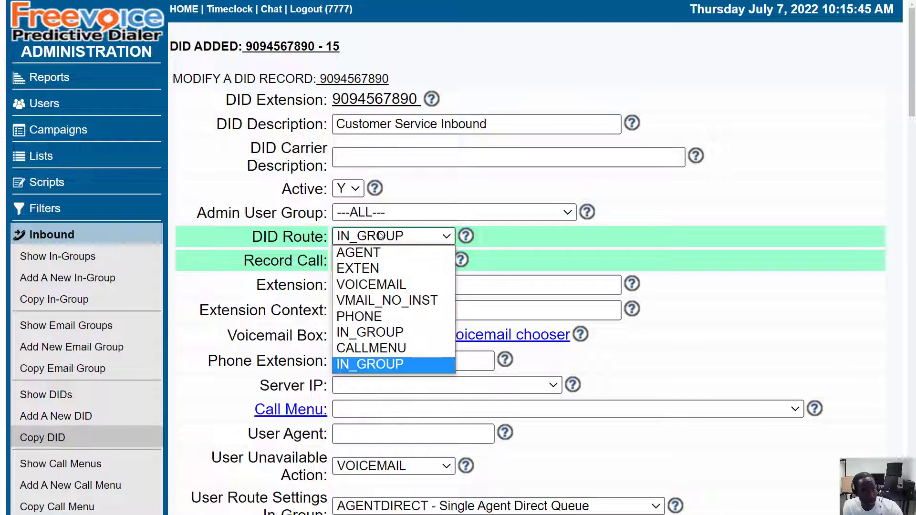
click(360, 347)
click(389, 412)
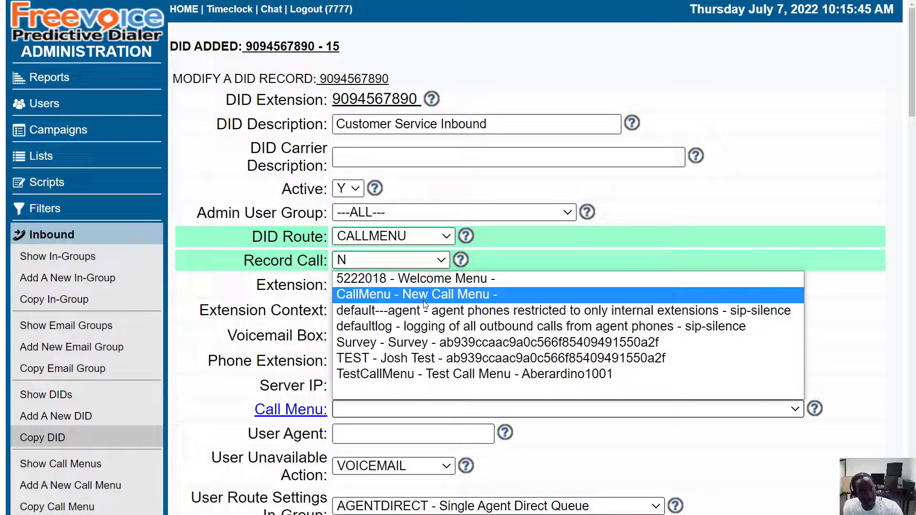
click(420, 376)
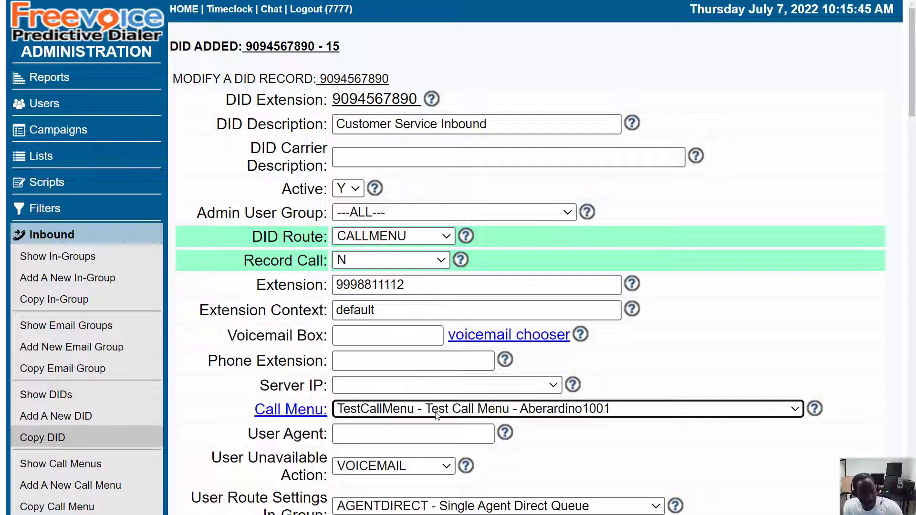
scroll(457, 401, down, 10)
scroll(456, 401, down, 20)
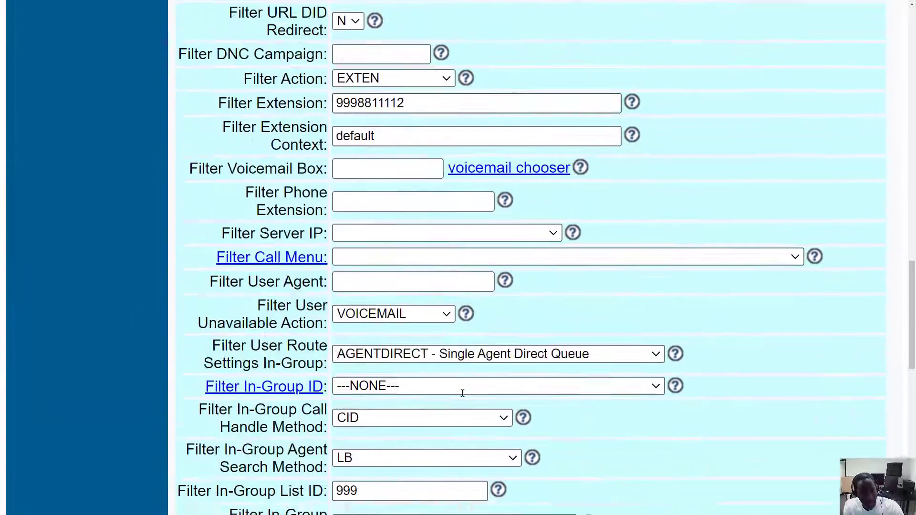